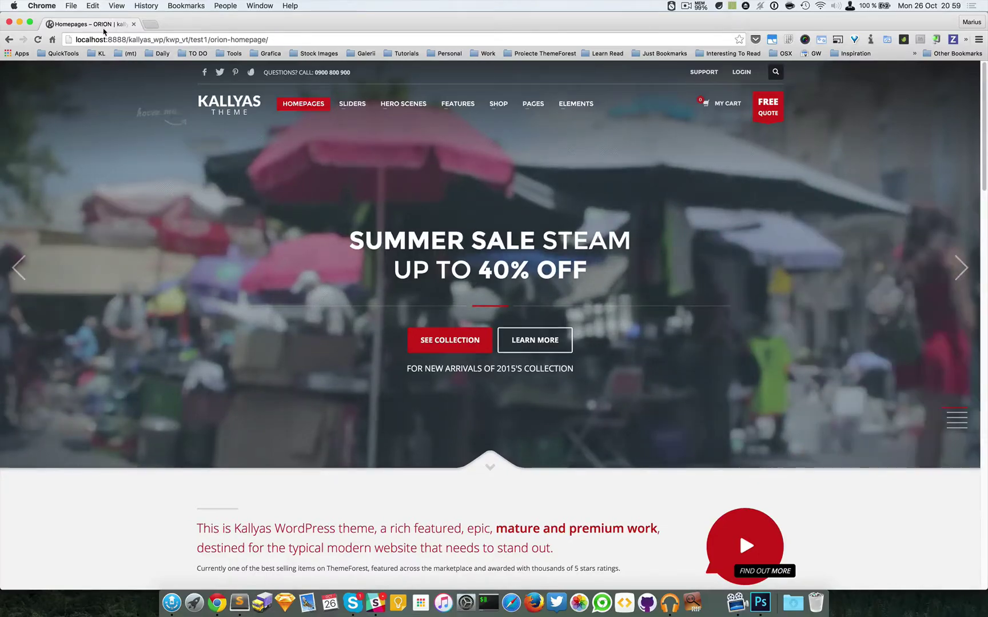
Duplicate the homepage tab, load wp-admin in it, log in and dismiss the 1Password prompt.
right_click(105, 25)
click(130, 58)
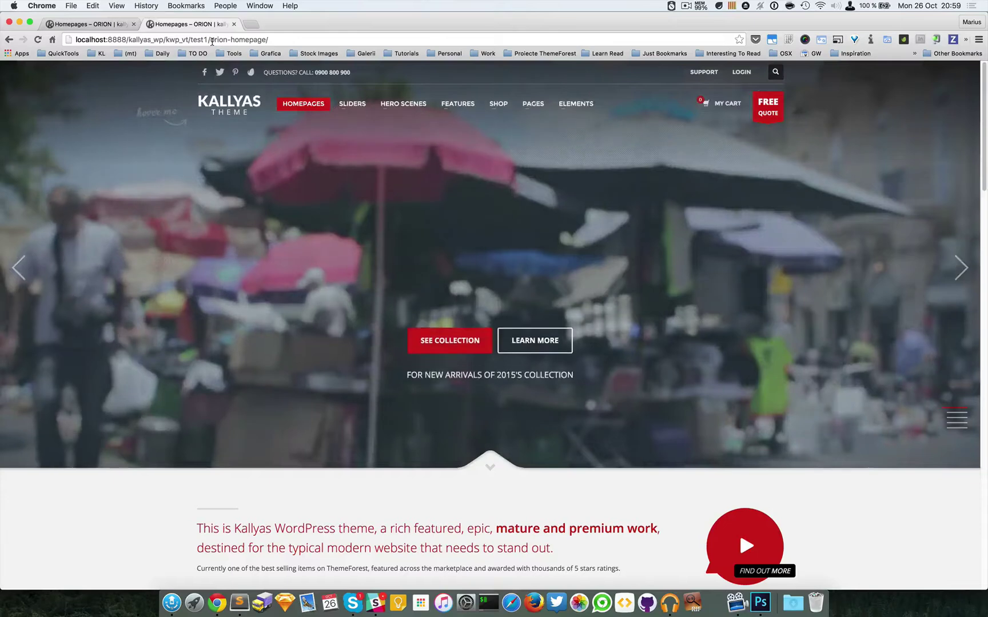
drag(209, 39, 269, 40)
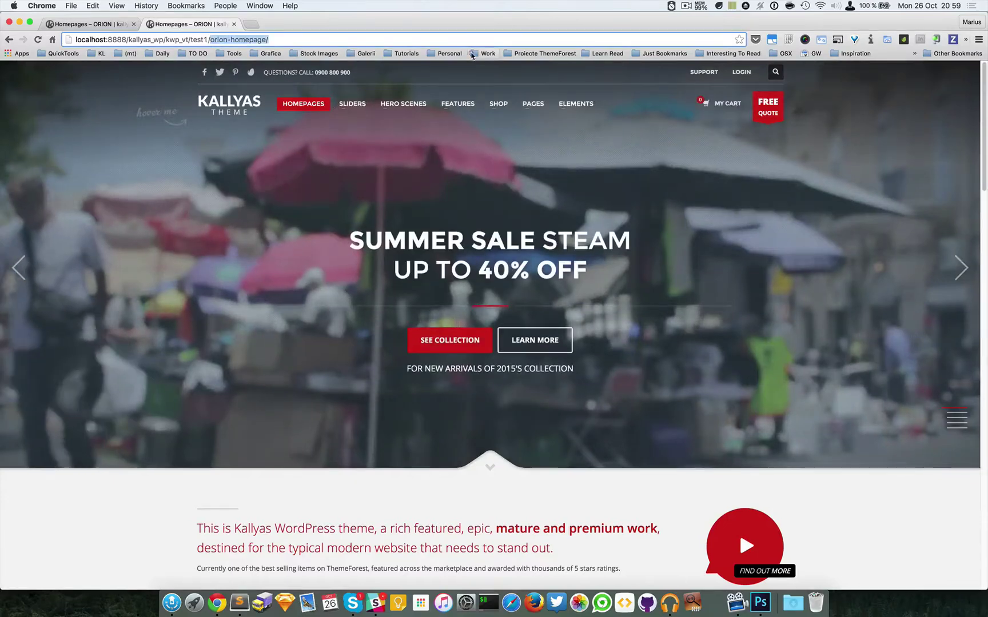
text(wp-adm)
key(Return)
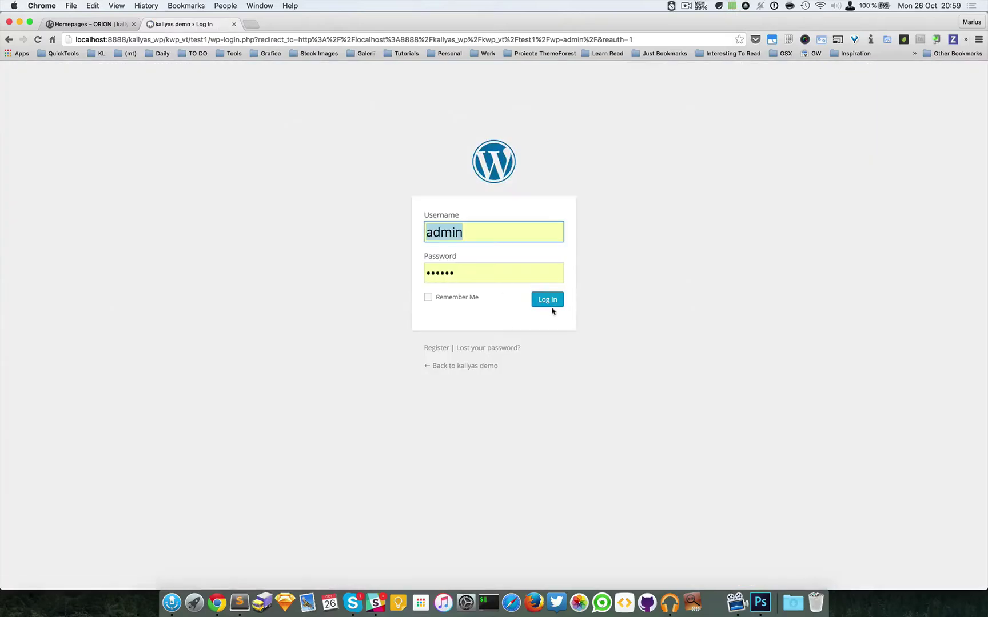
click(551, 305)
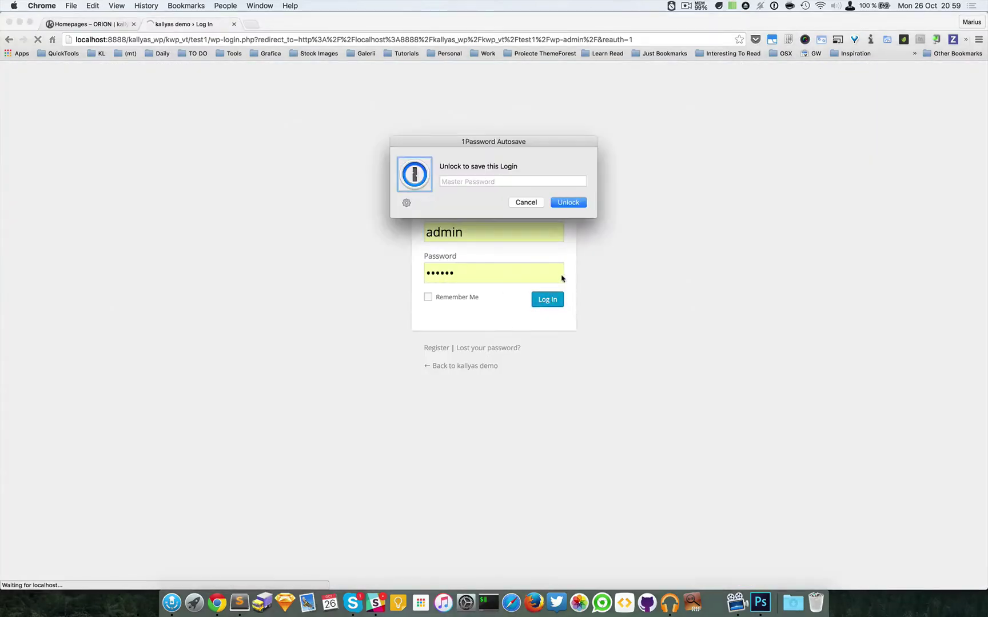
click(526, 203)
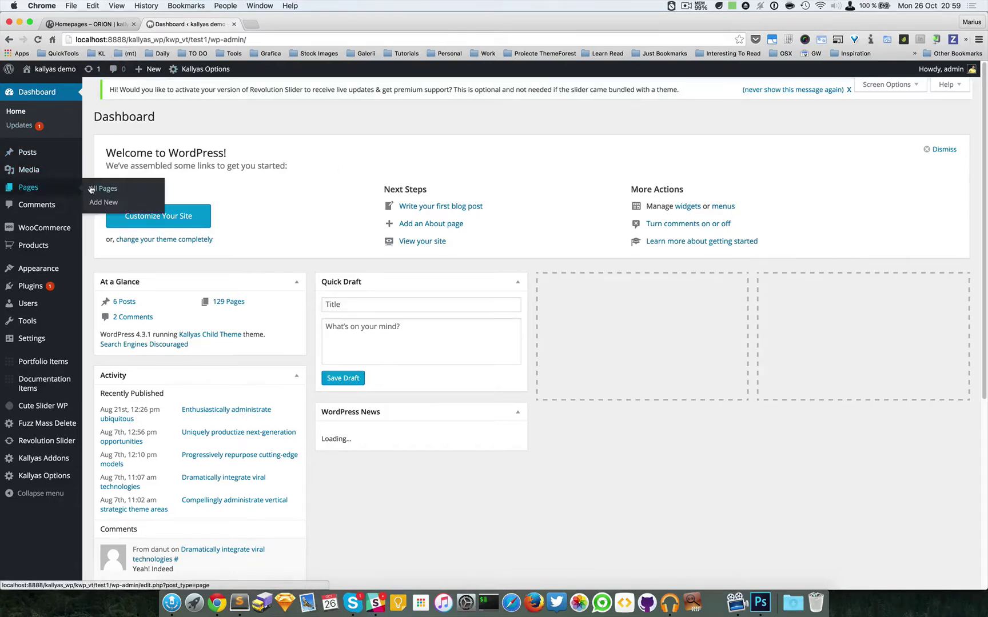
Browse Pages > All Pages, then return to the 'Homepages – ORION' tab.
click(99, 189)
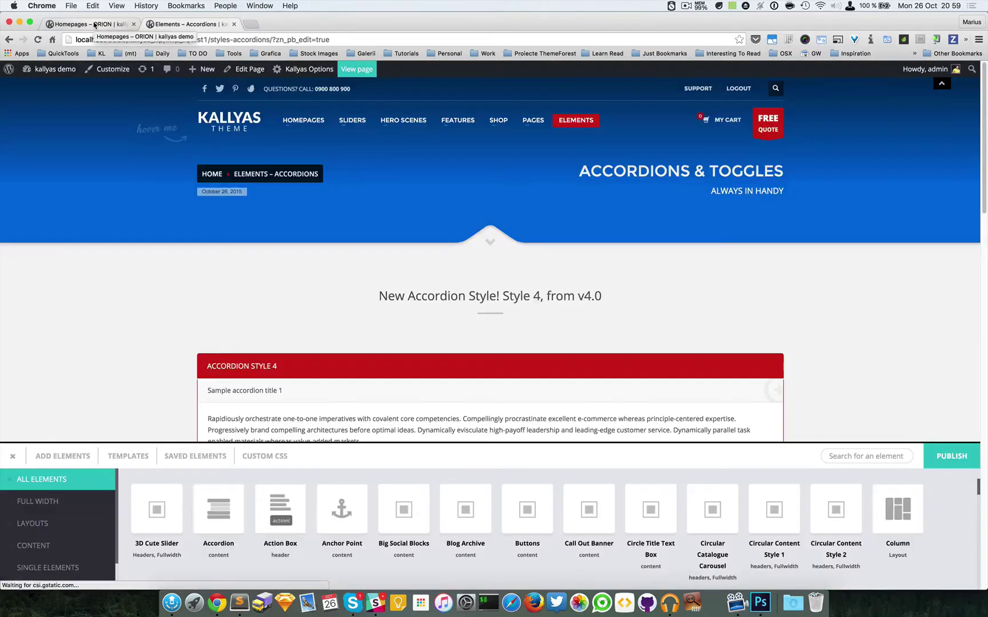
click(95, 26)
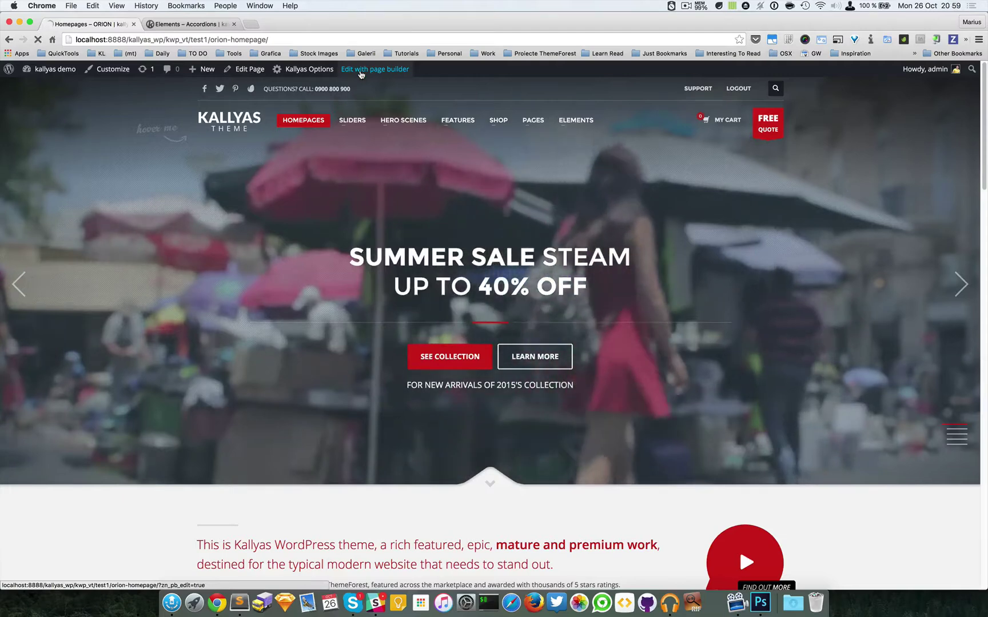
Launch 'Edit with page builder' for the Orion homepage from the admin bar.
click(363, 70)
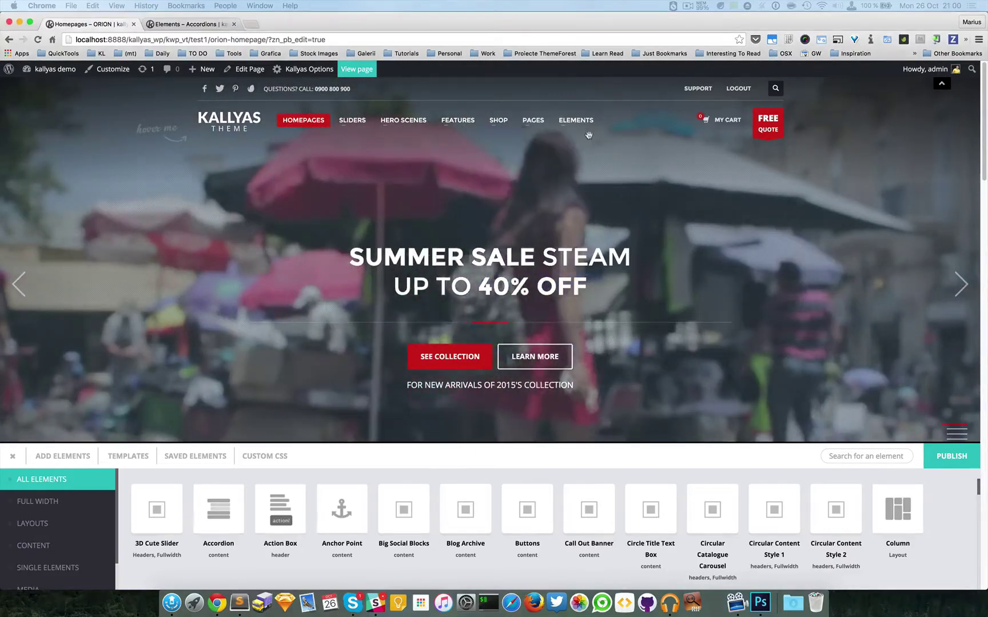
Go to the Elements – Icon Box page without saving, then scroll to the Circle Shaped section.
mouse_move(583, 126)
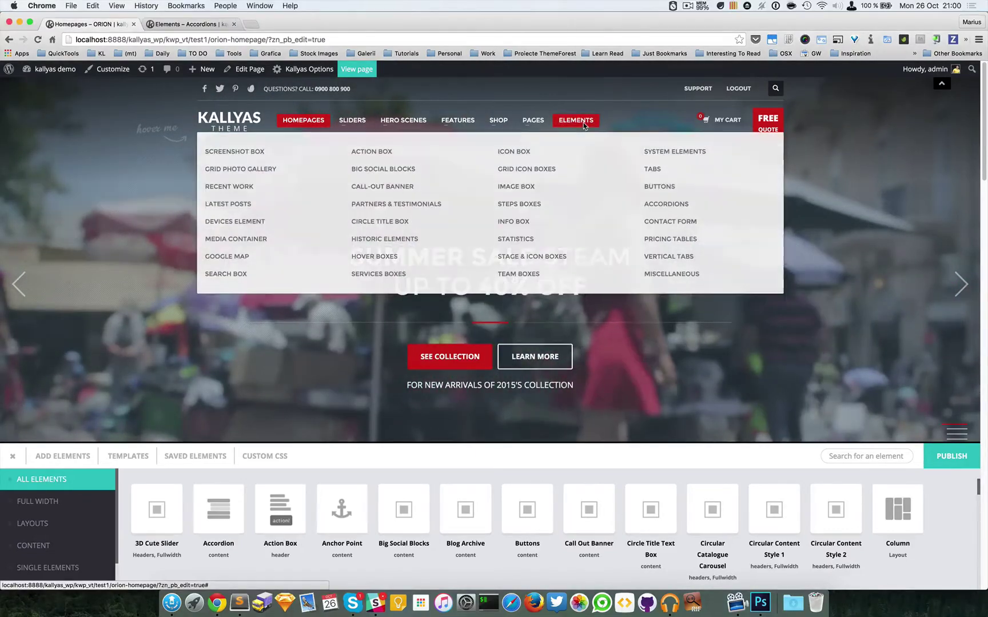
click(508, 153)
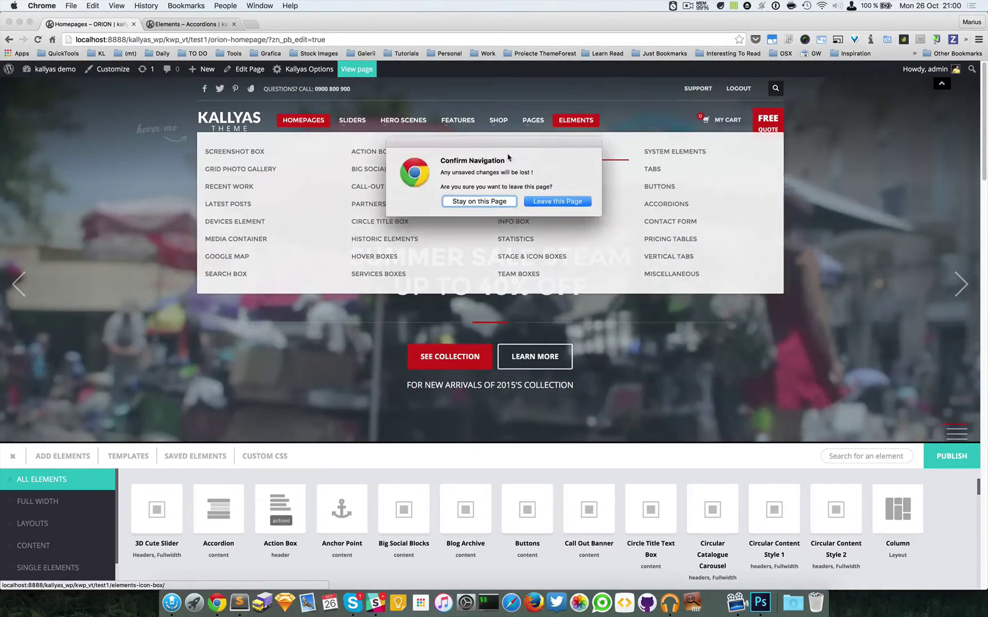
click(563, 201)
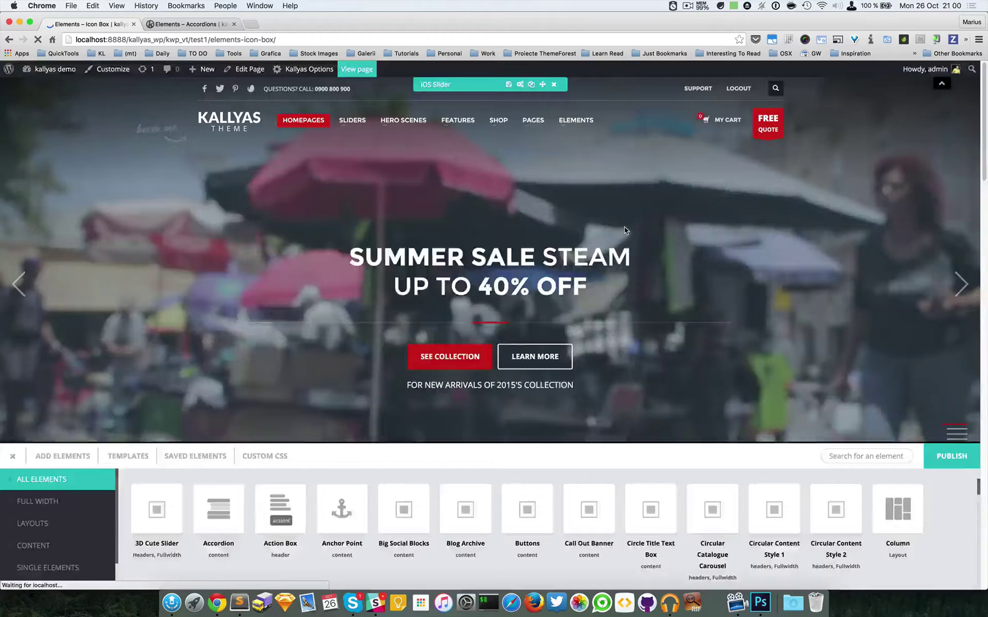
scroll(691, 320, down, 2)
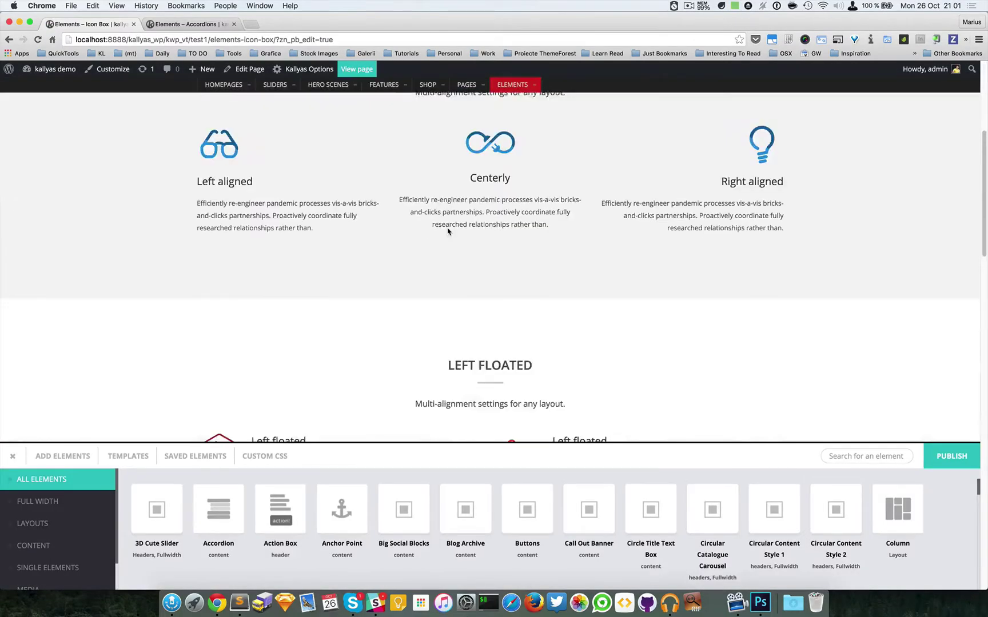
scroll(411, 219, up, 10)
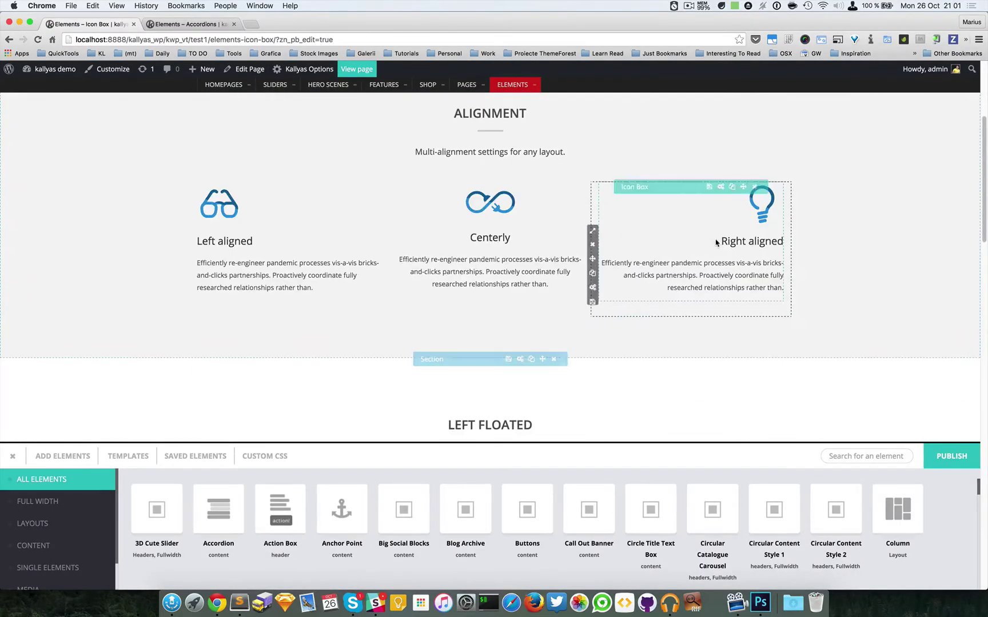
scroll(269, 374, down, 3)
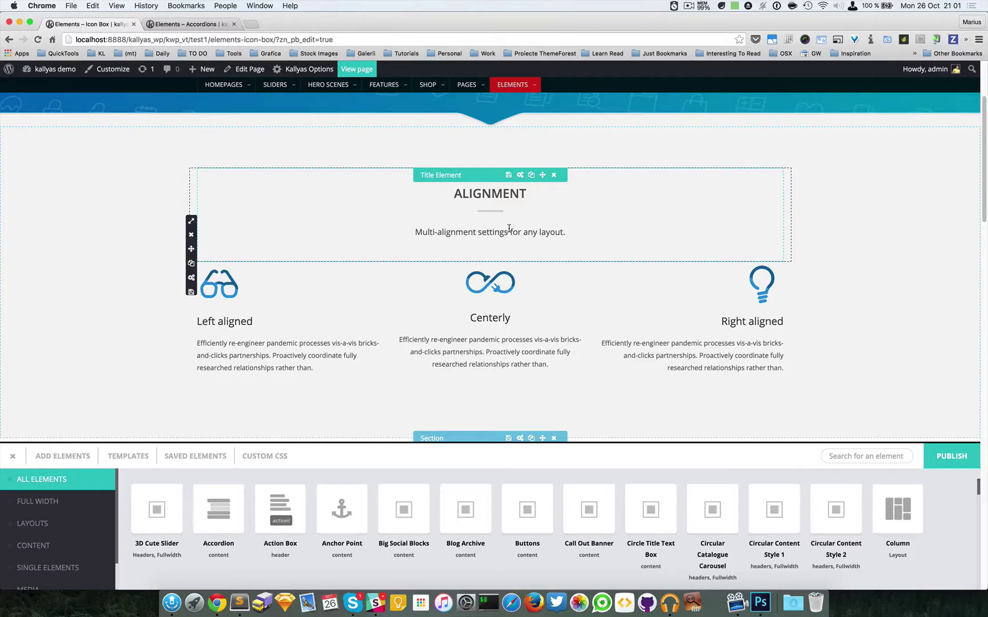
scroll(509, 229, down, 10)
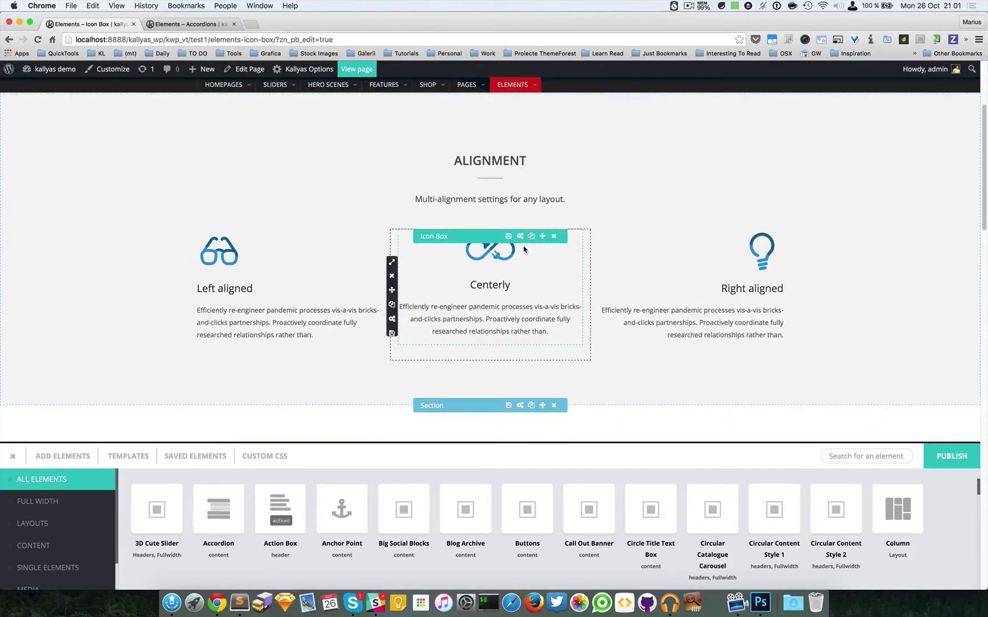
scroll(524, 246, down, 5)
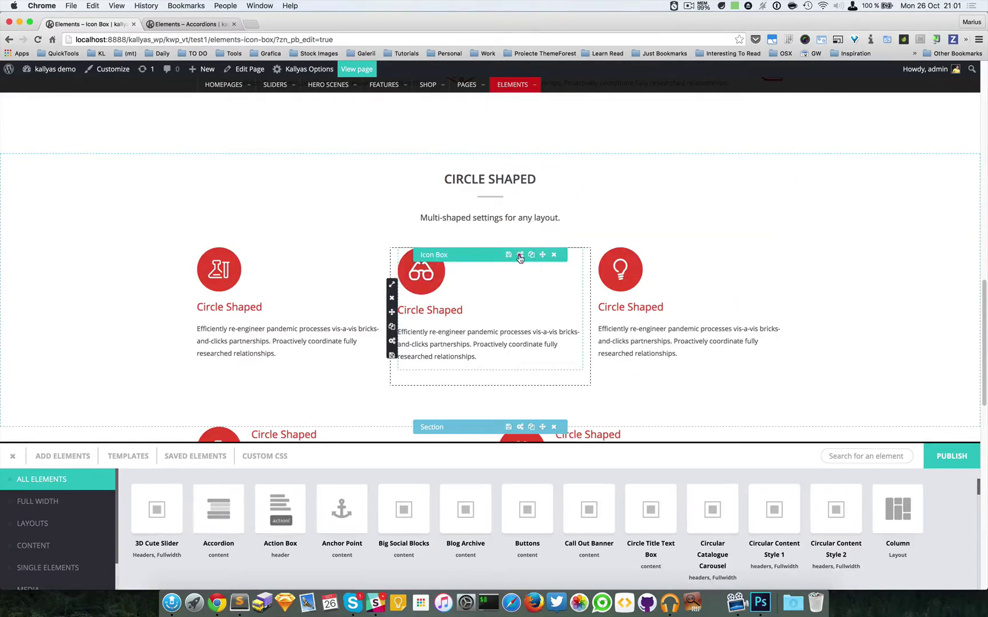
In the middle icon box's Style options, set the shape to 'Yes - Square with hover'.
click(519, 256)
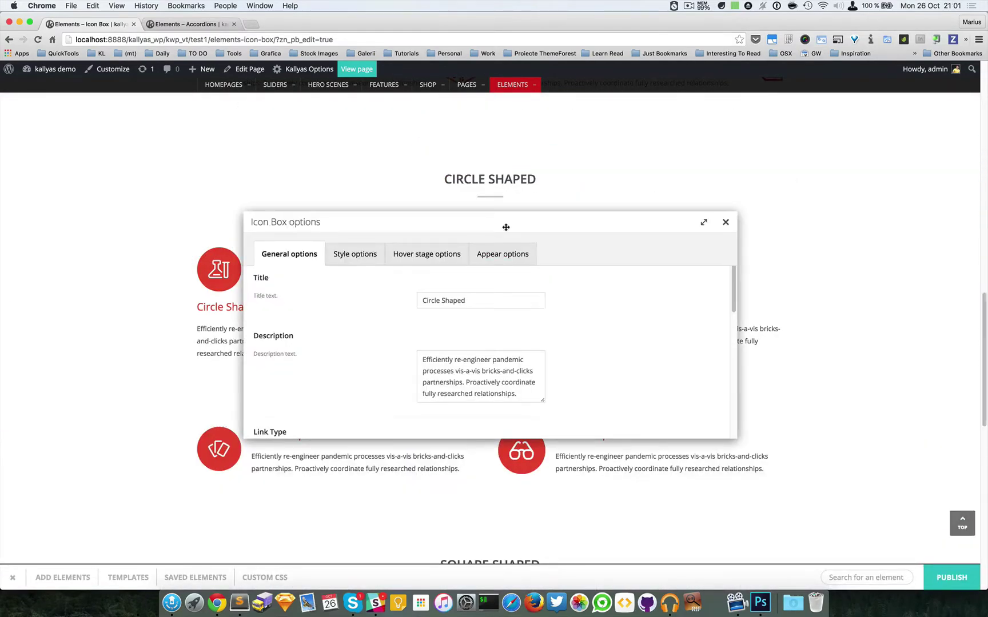
drag(506, 227, 726, 333)
scroll(389, 213, down, 1)
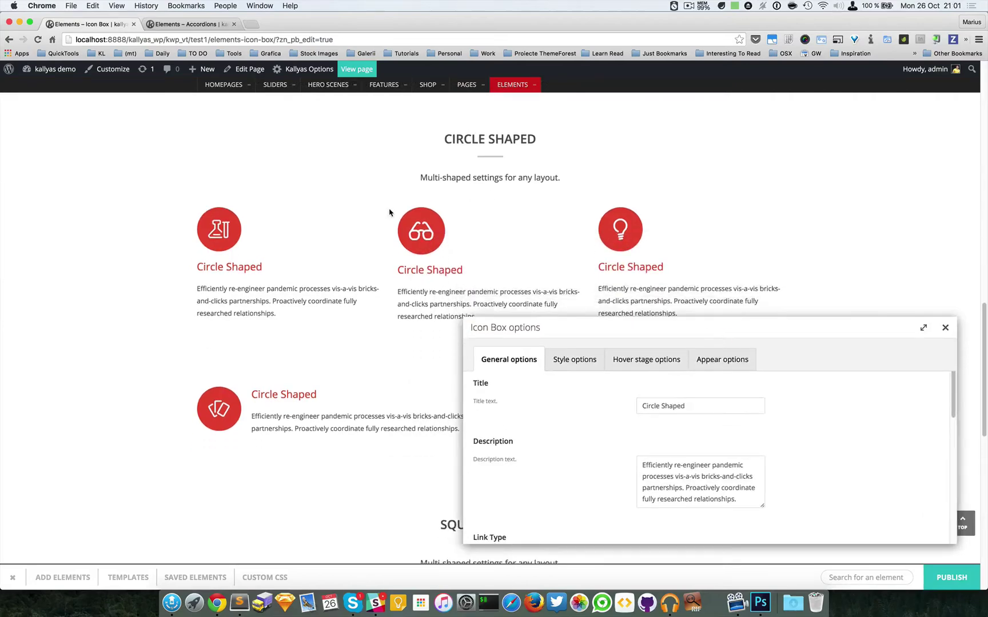
drag(594, 330, 605, 303)
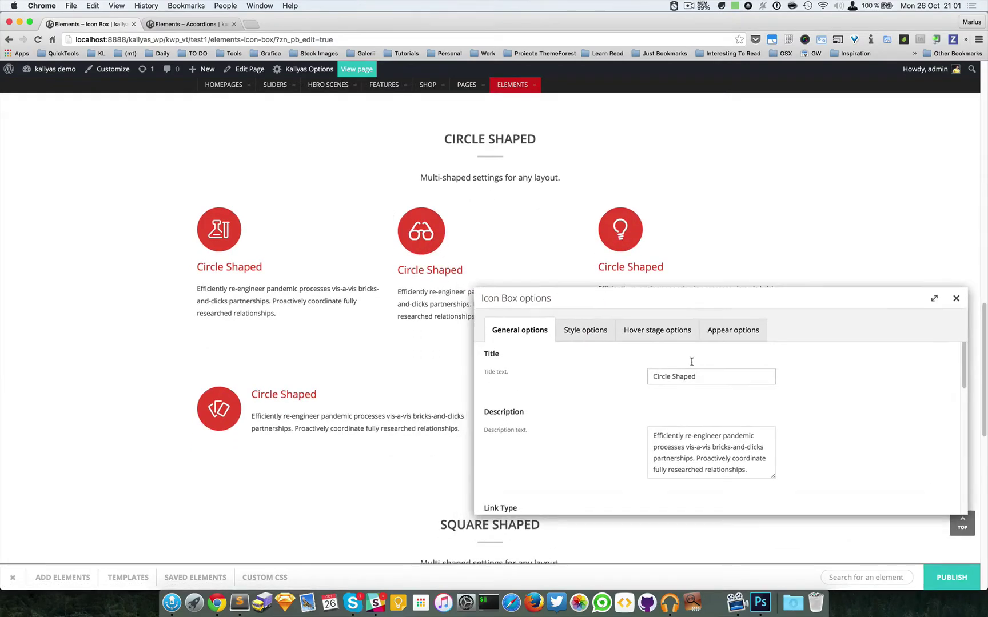
scroll(652, 389, down, 5)
scroll(654, 392, up, 2)
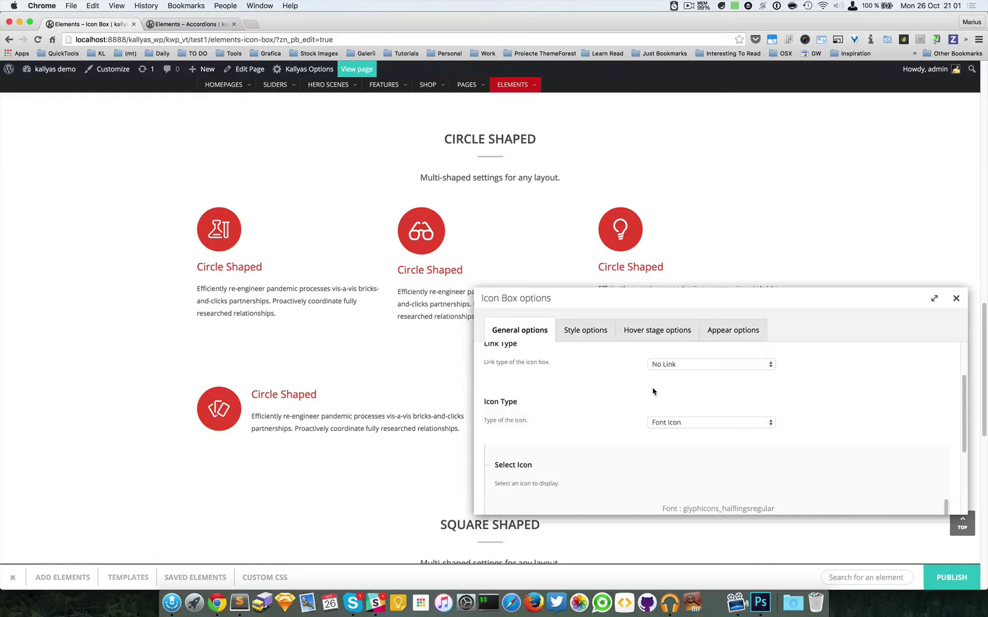
click(580, 333)
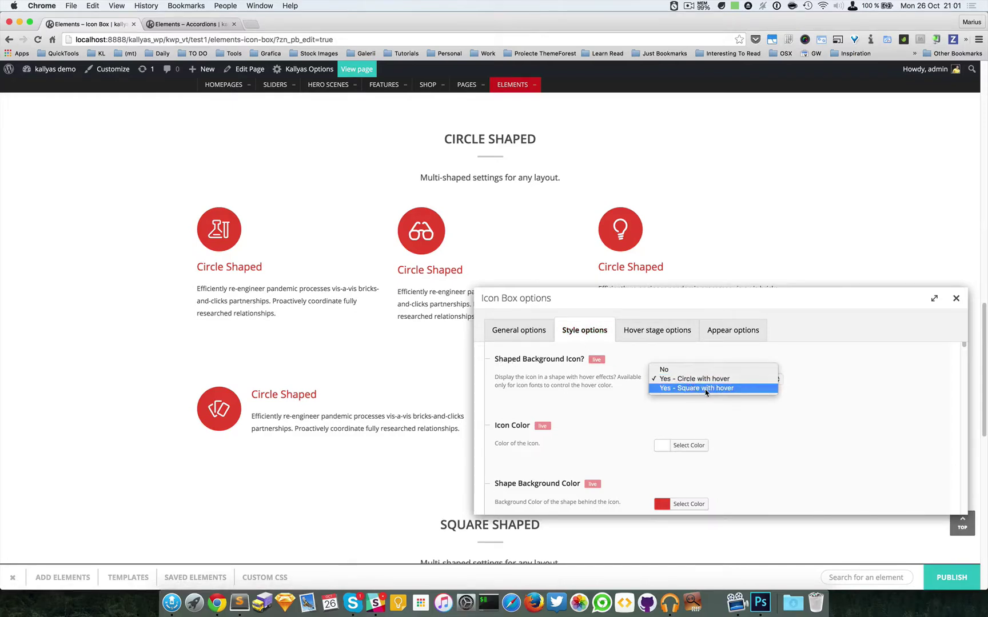
click(705, 389)
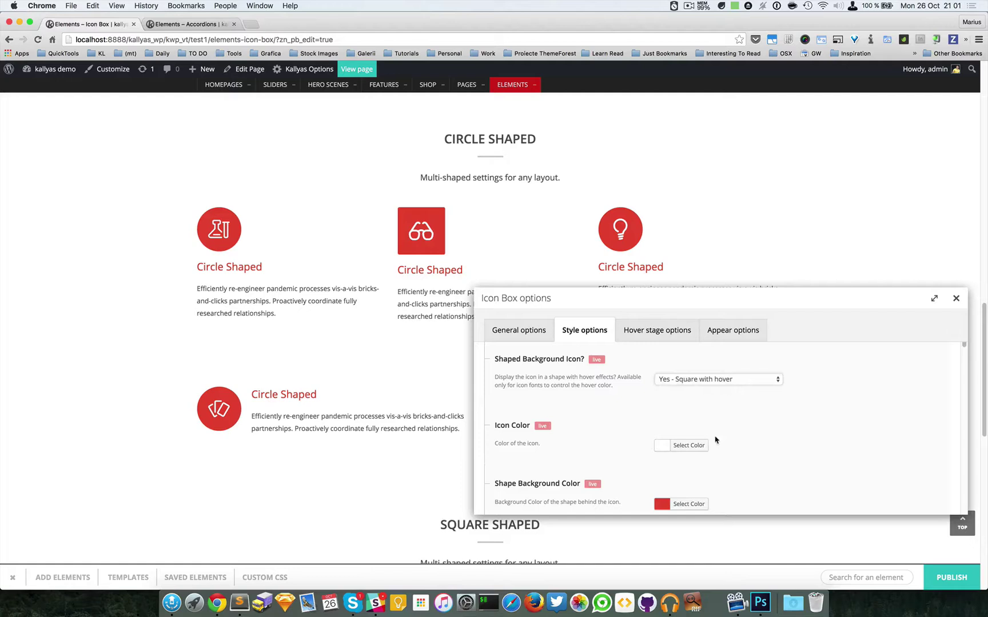
Make the icon colour black and the shape background pink #ea3ca2.
scroll(817, 418, down, 2)
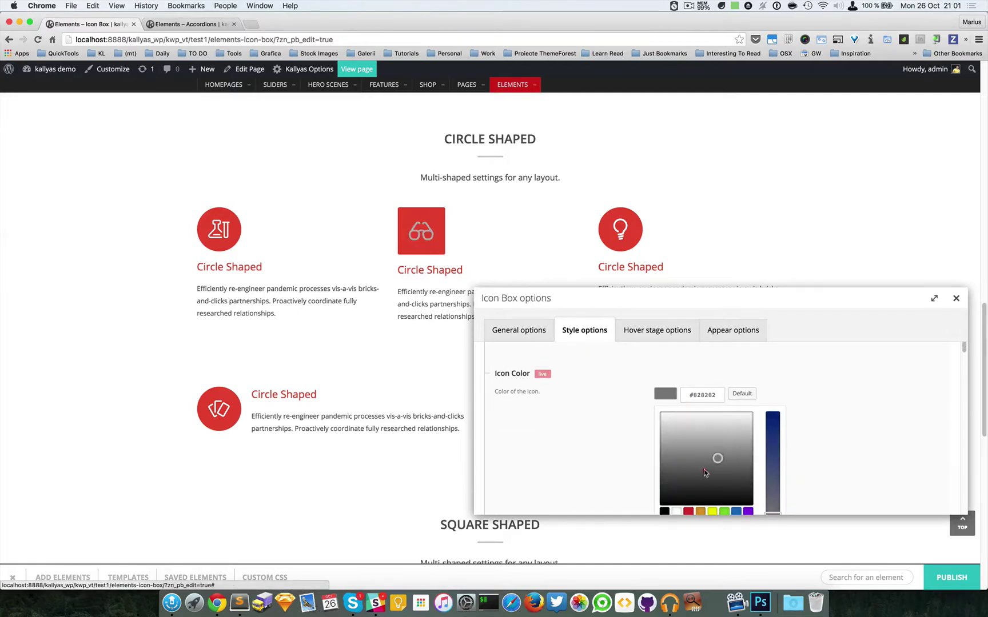
click(871, 433)
scroll(734, 439, down, 1)
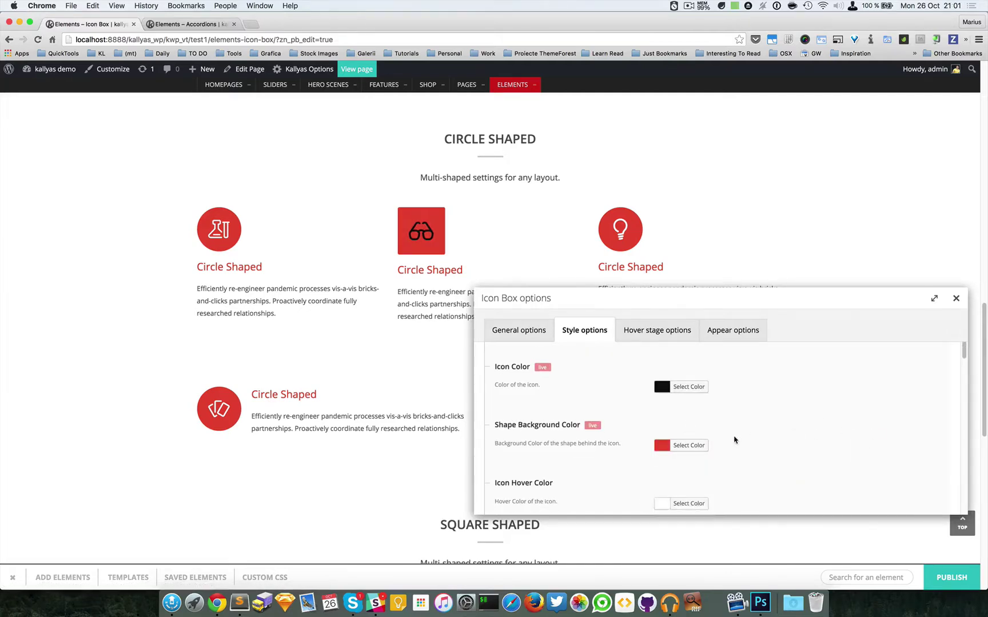
click(704, 426)
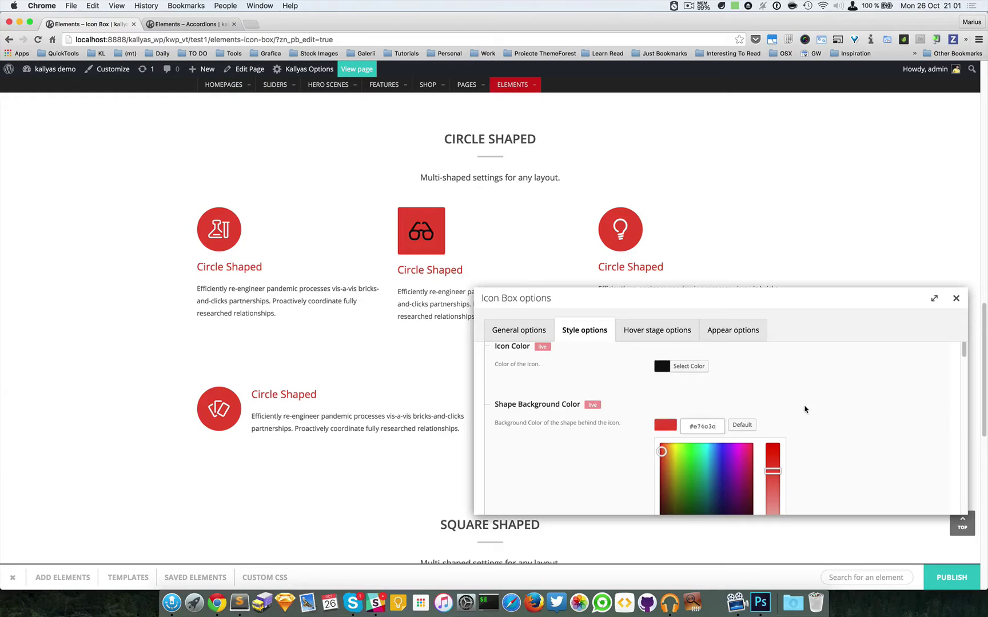
scroll(808, 409, down, 1)
click(721, 443)
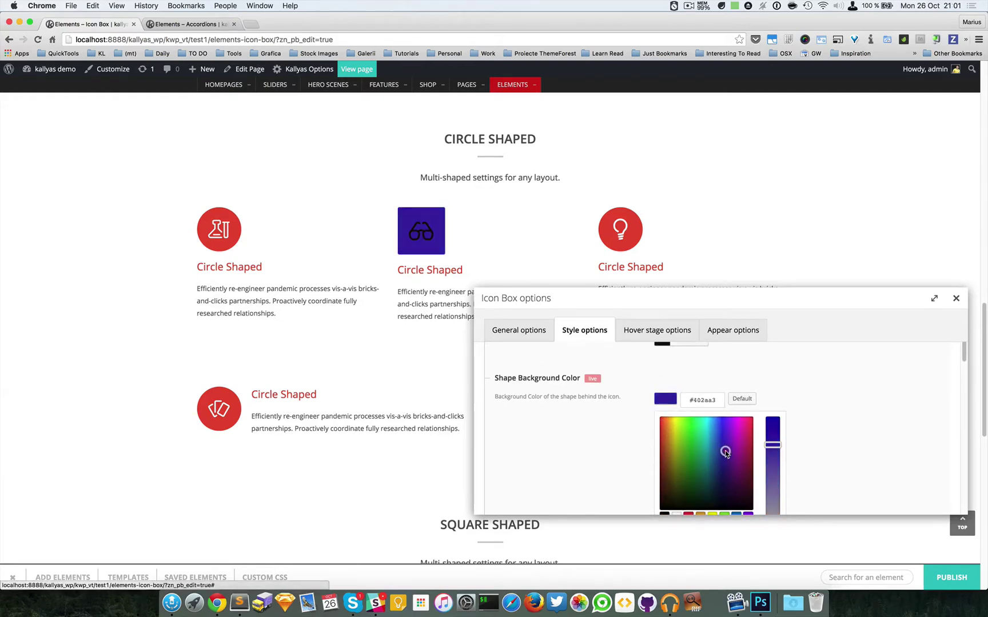
drag(724, 451, 744, 424)
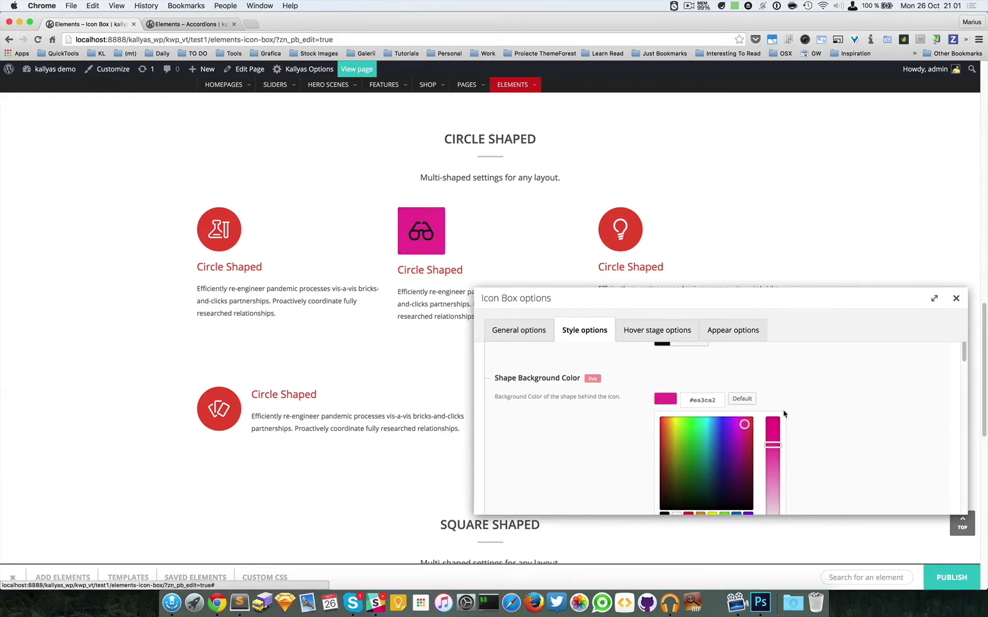
click(845, 396)
scroll(832, 398, down, 1)
scroll(686, 417, down, 1)
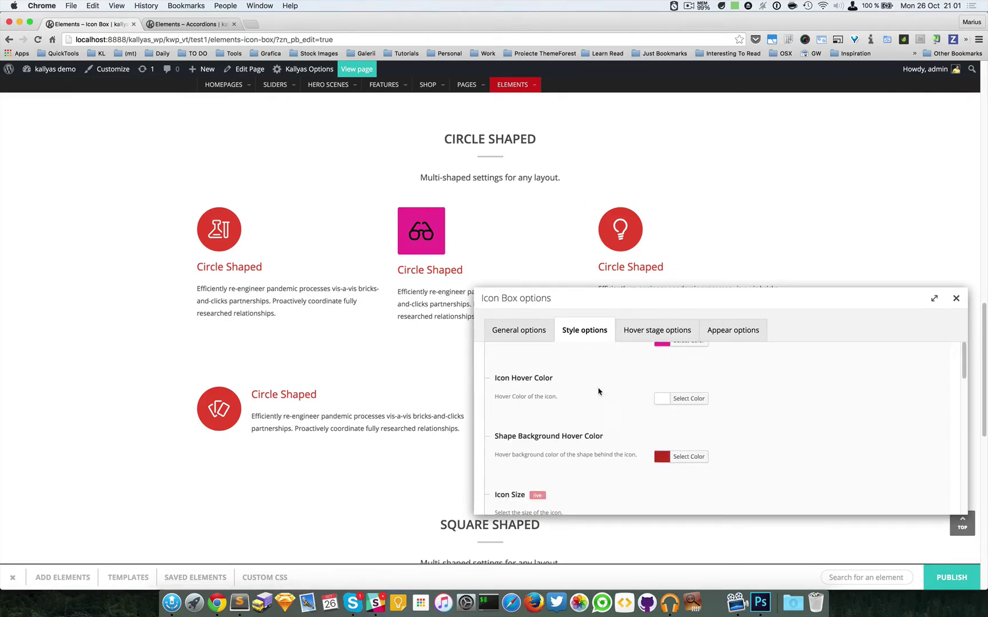
Increase the glasses icon's Icon Size and Icon Padding (Shaped) sliders.
scroll(587, 454, down, 3)
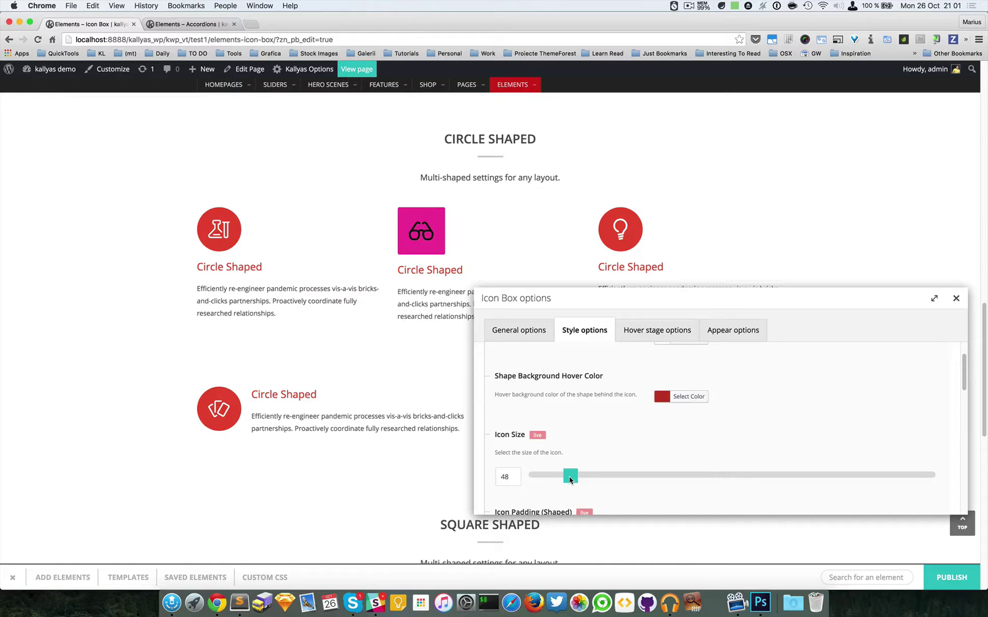
drag(570, 479, 619, 482)
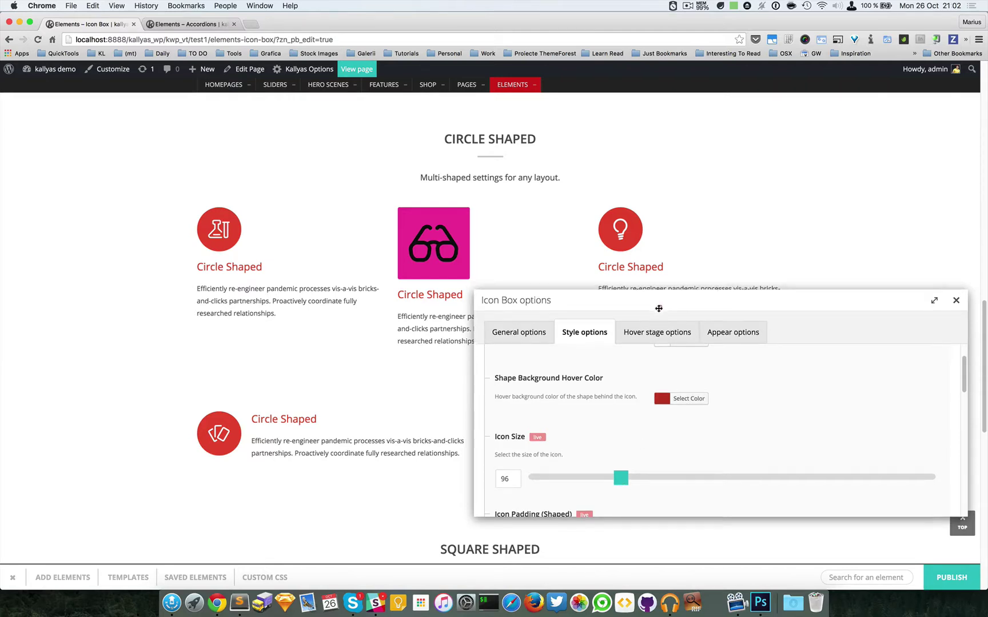
drag(655, 310, 656, 343)
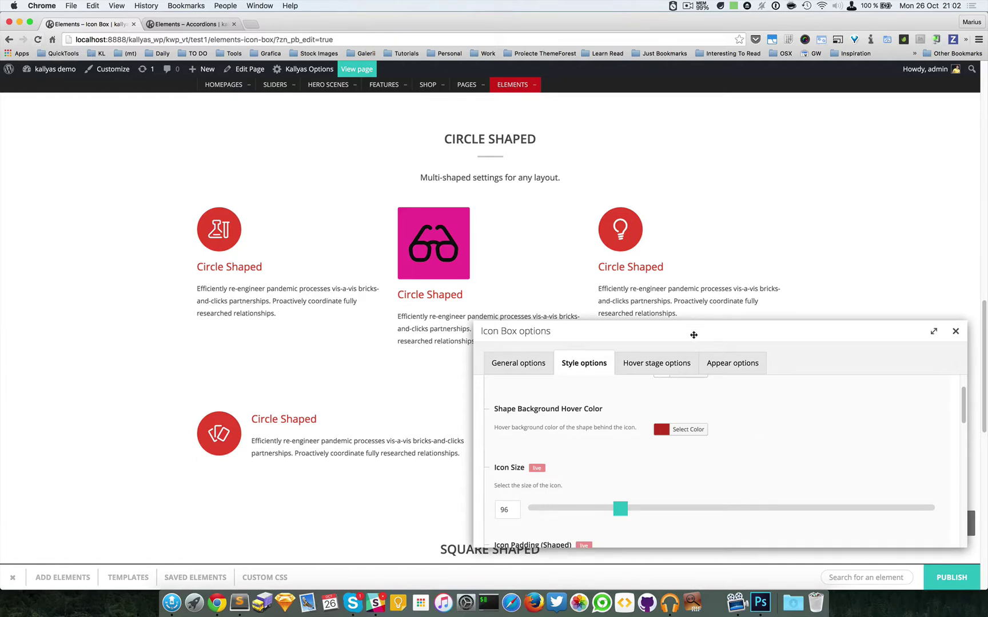
drag(692, 327, 695, 293)
scroll(682, 431, down, 2)
scroll(682, 431, down, 1)
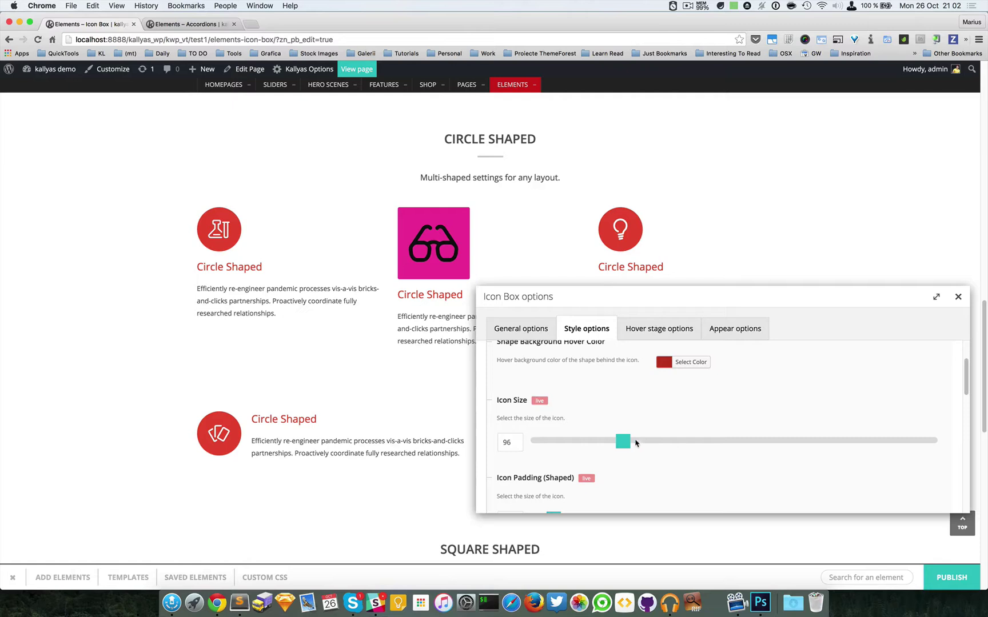
drag(625, 448, 633, 446)
scroll(642, 454, down, 8)
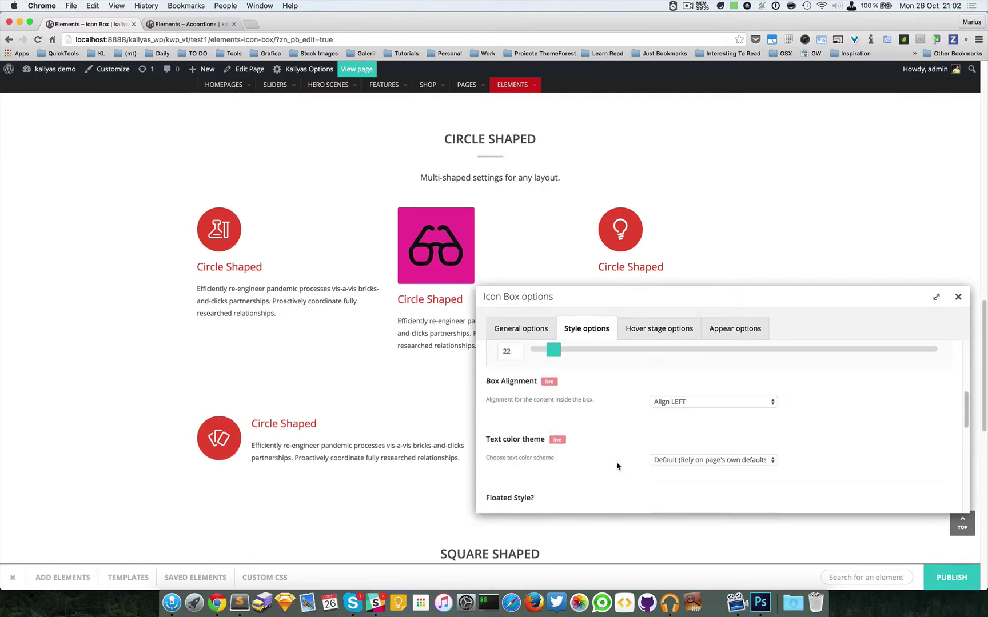
scroll(577, 420, up, 1)
drag(553, 380, 584, 390)
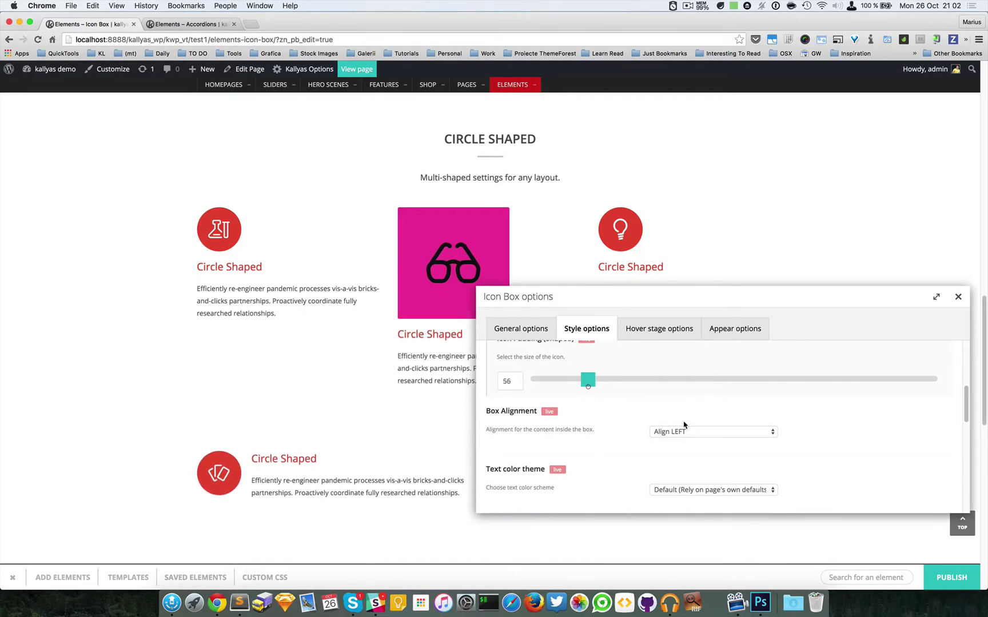
Set Box Alignment to Align RIGHT after briefly trying center.
click(684, 432)
click(686, 439)
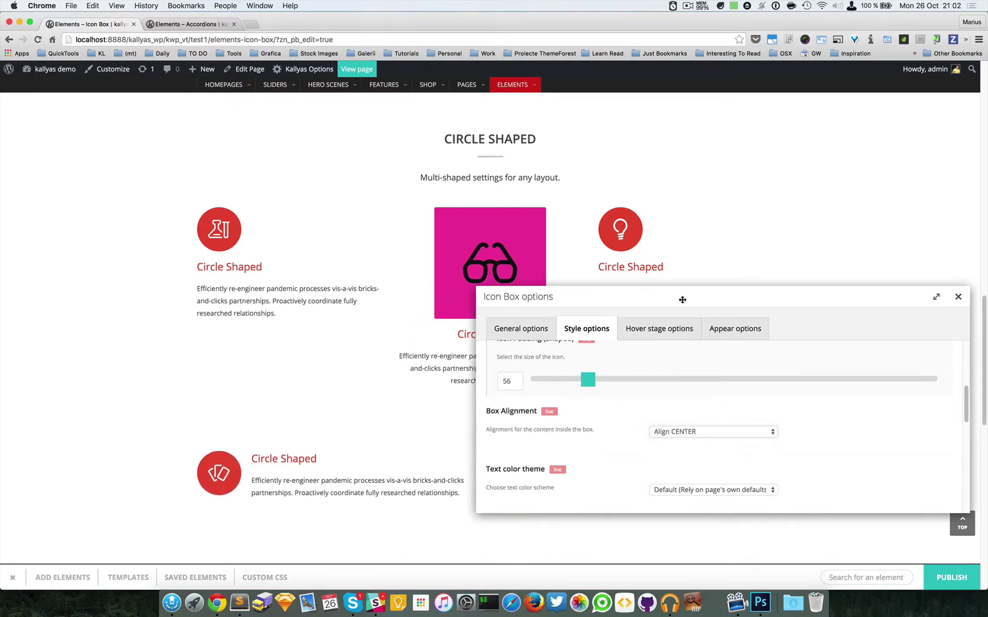
drag(682, 299, 681, 403)
click(686, 535)
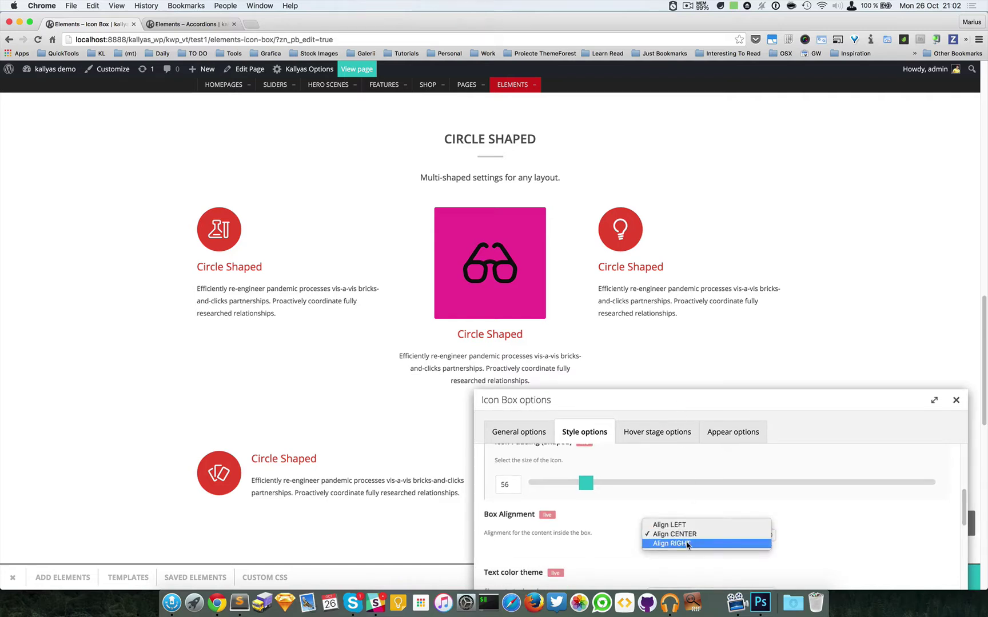
click(686, 544)
scroll(721, 539, down, 3)
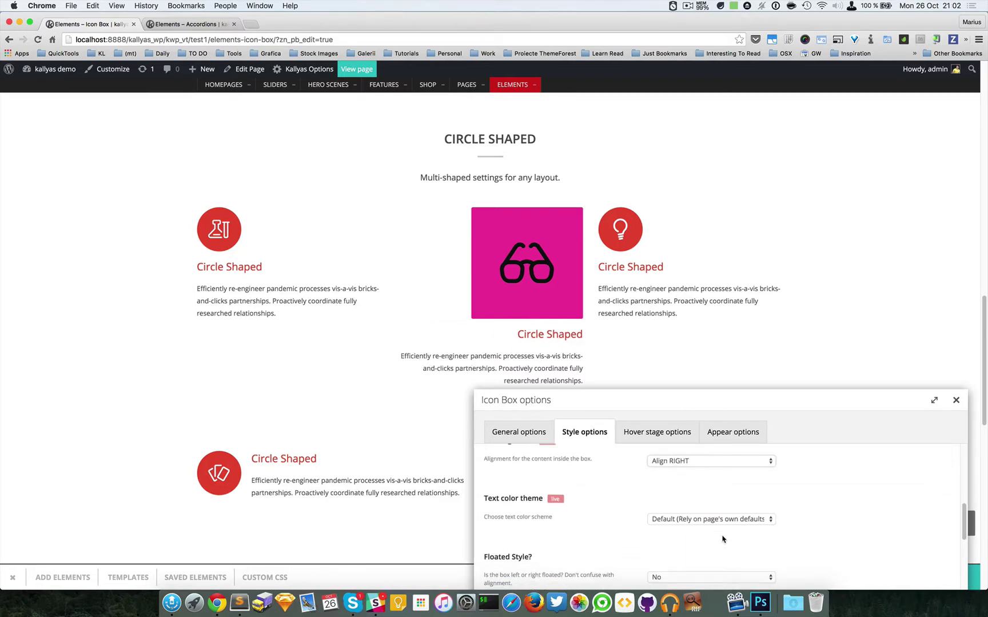
scroll(714, 530, down, 1)
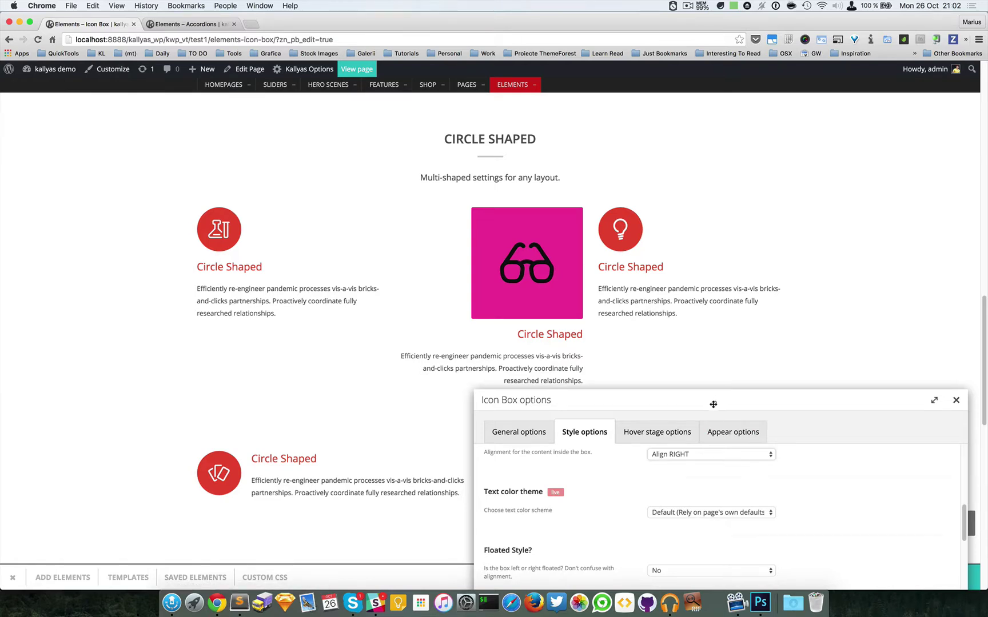
drag(714, 404, 794, 277)
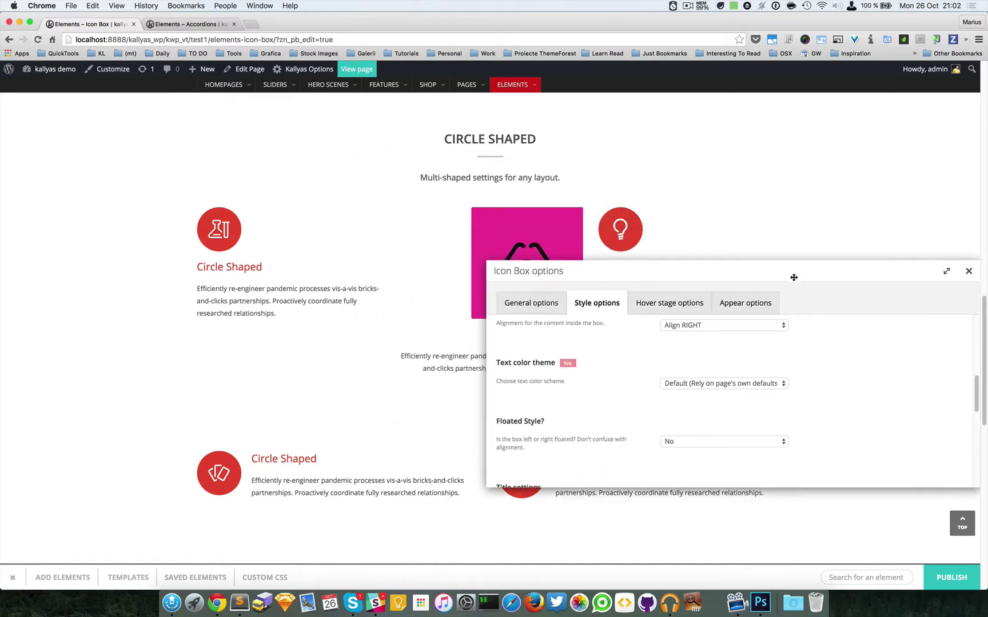
Show the glasses icon box's General options, scrolling to its Title, Description and Link Type fields.
click(532, 308)
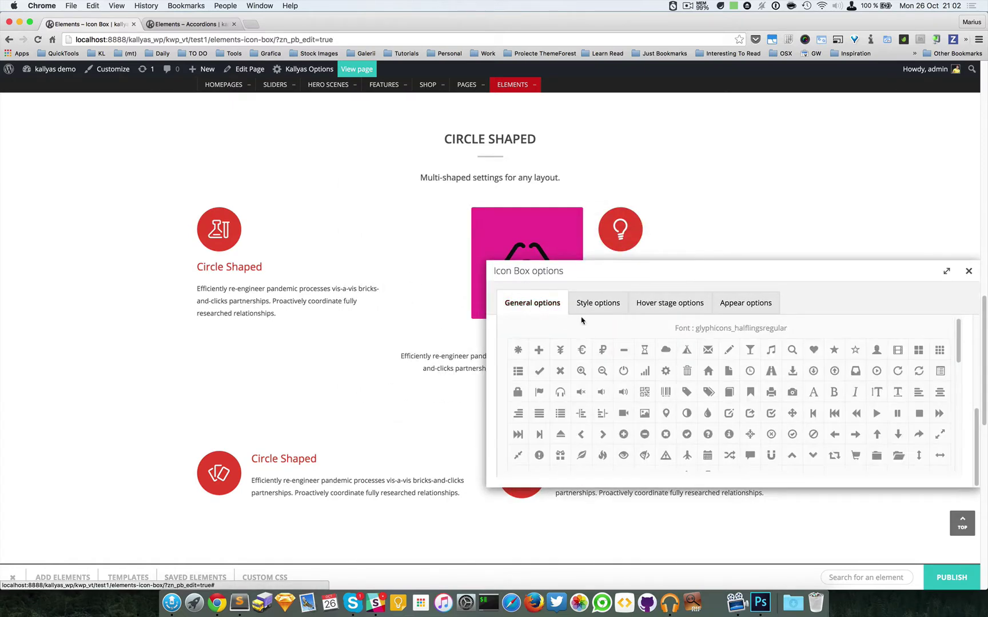
scroll(582, 330, up, 8)
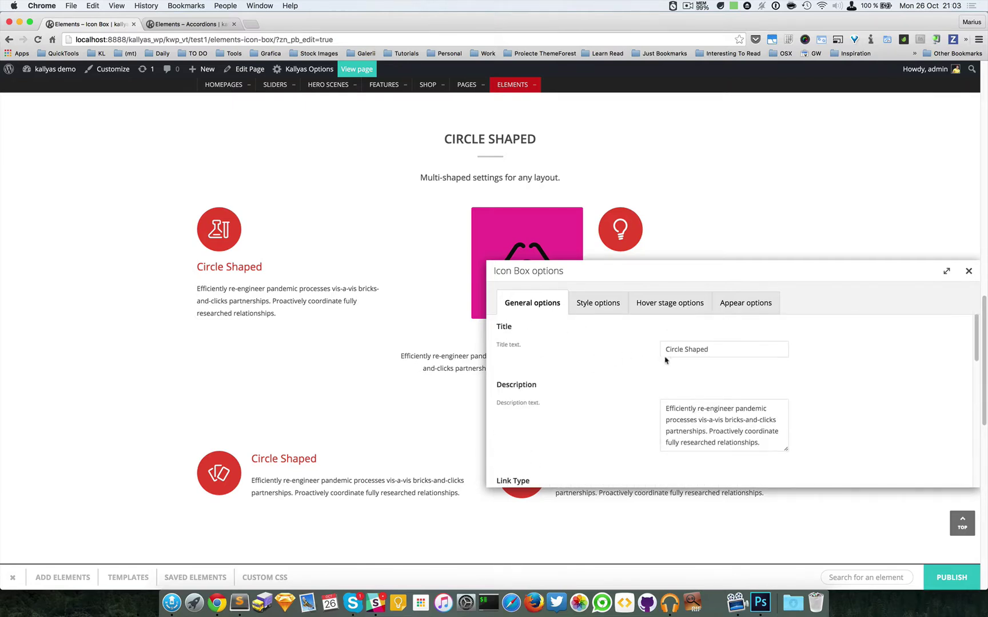
click(715, 344)
drag(651, 271, 652, 403)
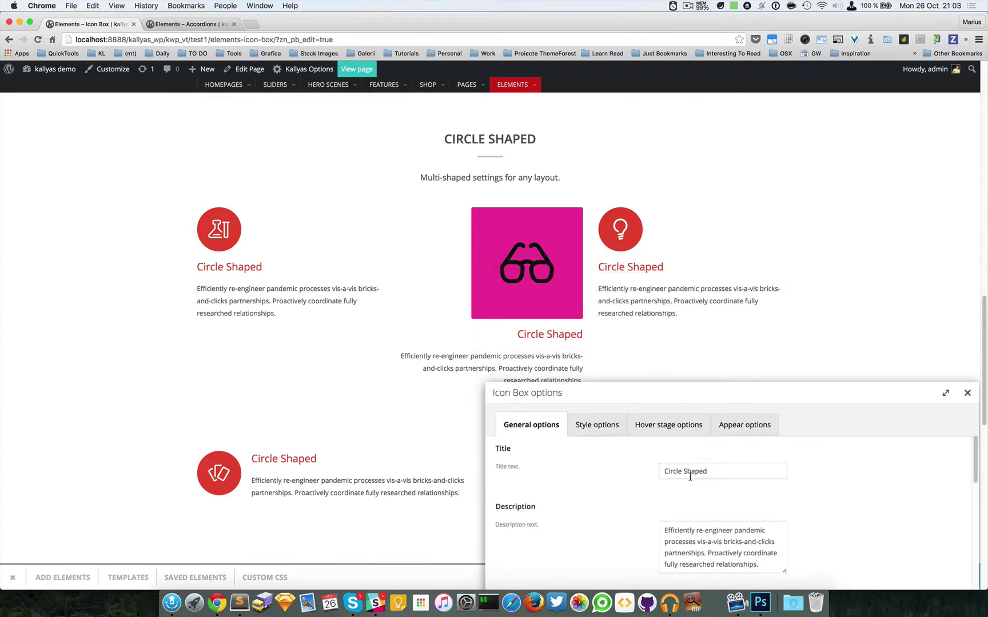
scroll(728, 501, down, 3)
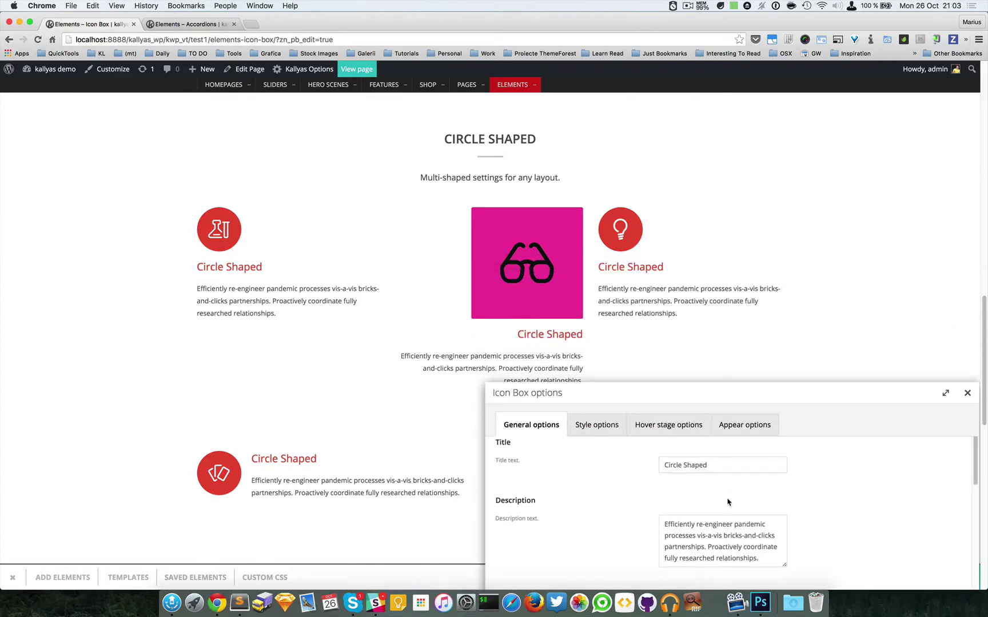
scroll(743, 533, down, 3)
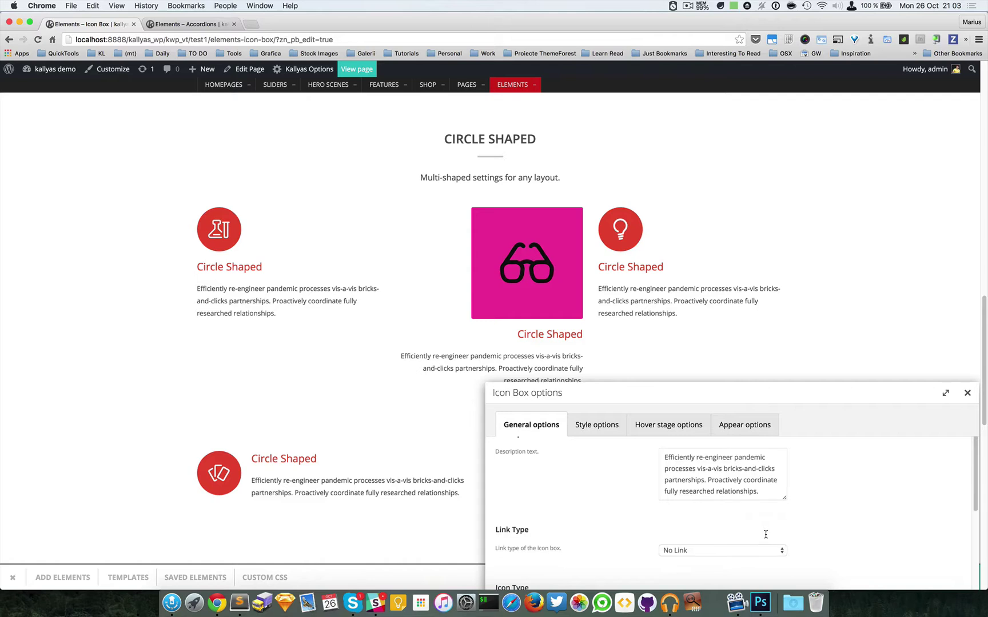
scroll(766, 536, down, 1)
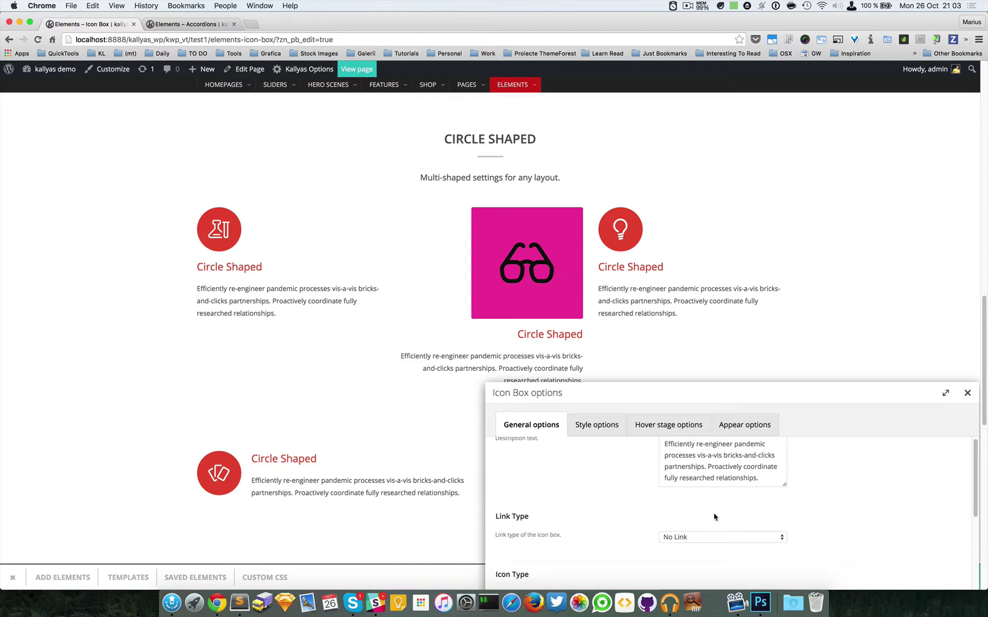
click(688, 6)
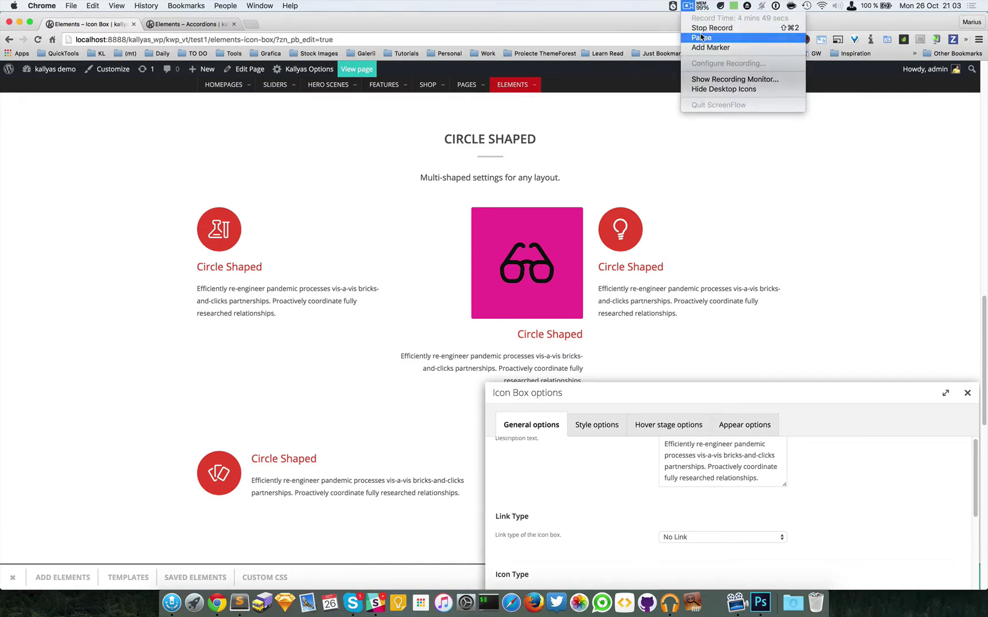
click(721, 148)
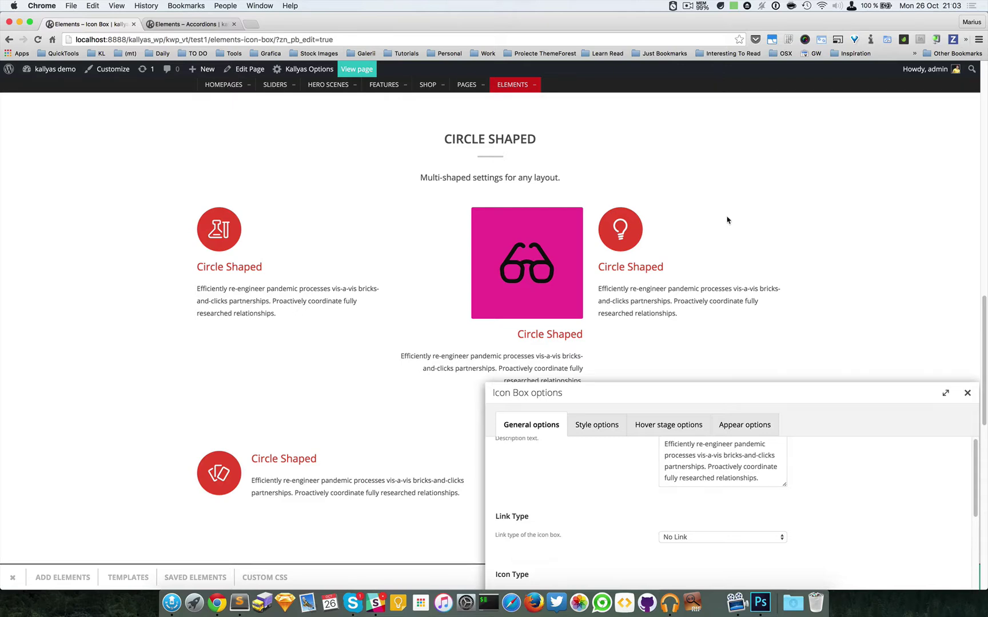
Close Icon Box options, enlarge the elements bar, and filter by Full Width, Layouts, then Content.
click(968, 394)
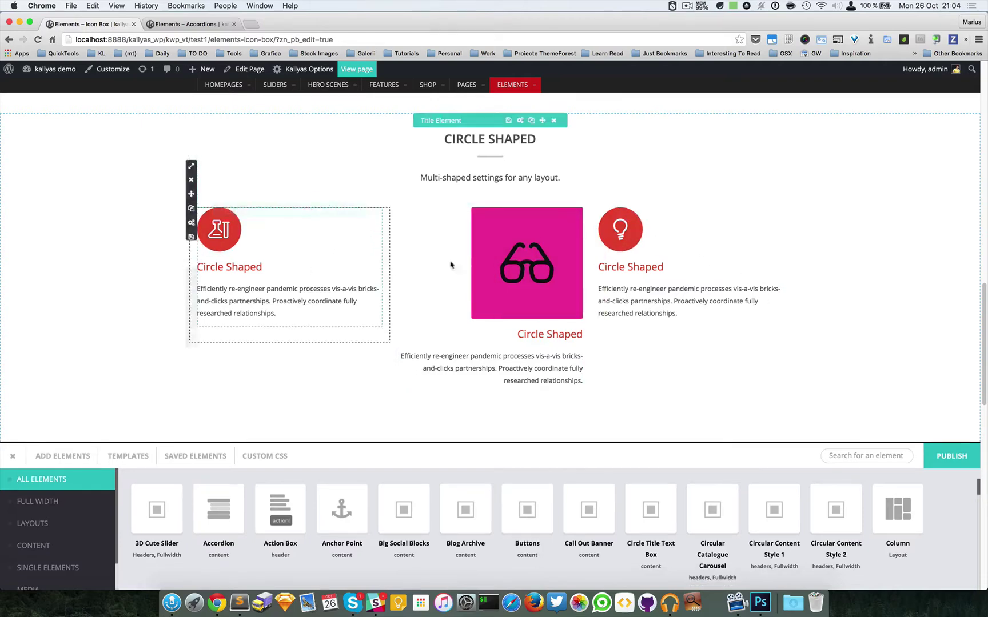
scroll(334, 215, up, 3)
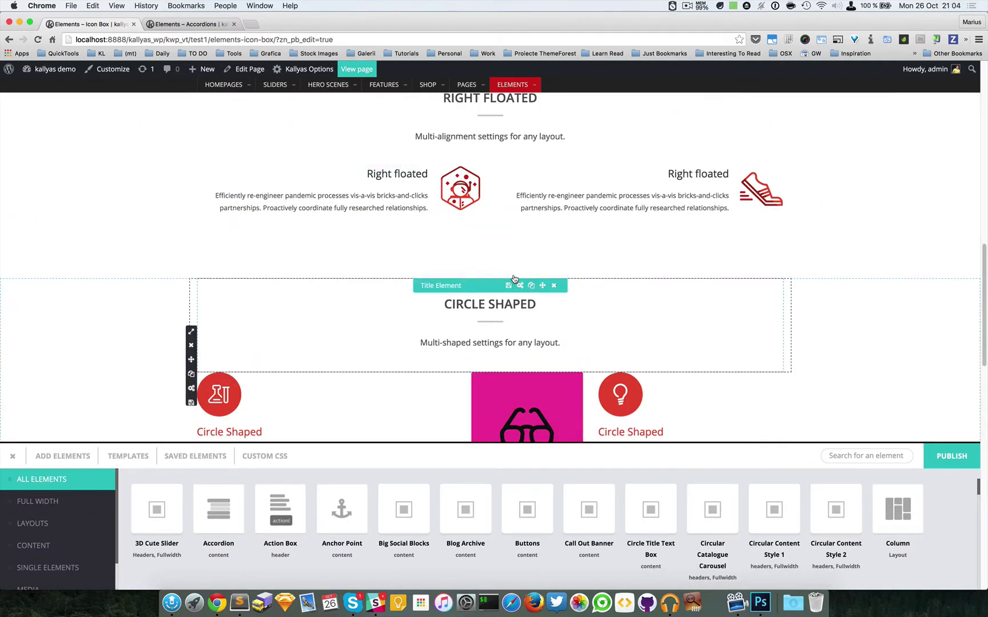
scroll(394, 292, down, 1)
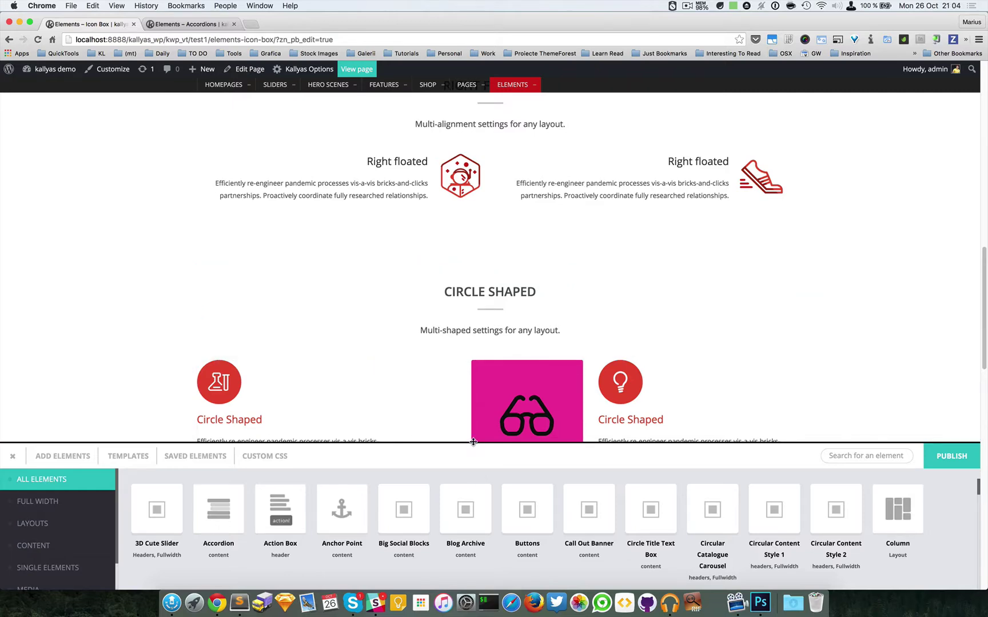
drag(473, 440, 466, 359)
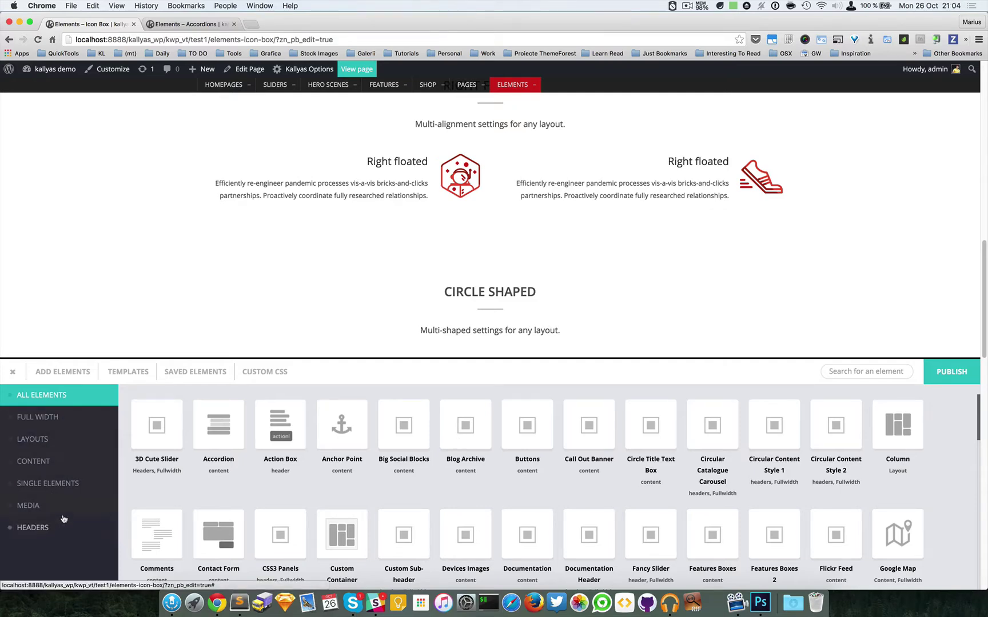
click(69, 415)
click(66, 437)
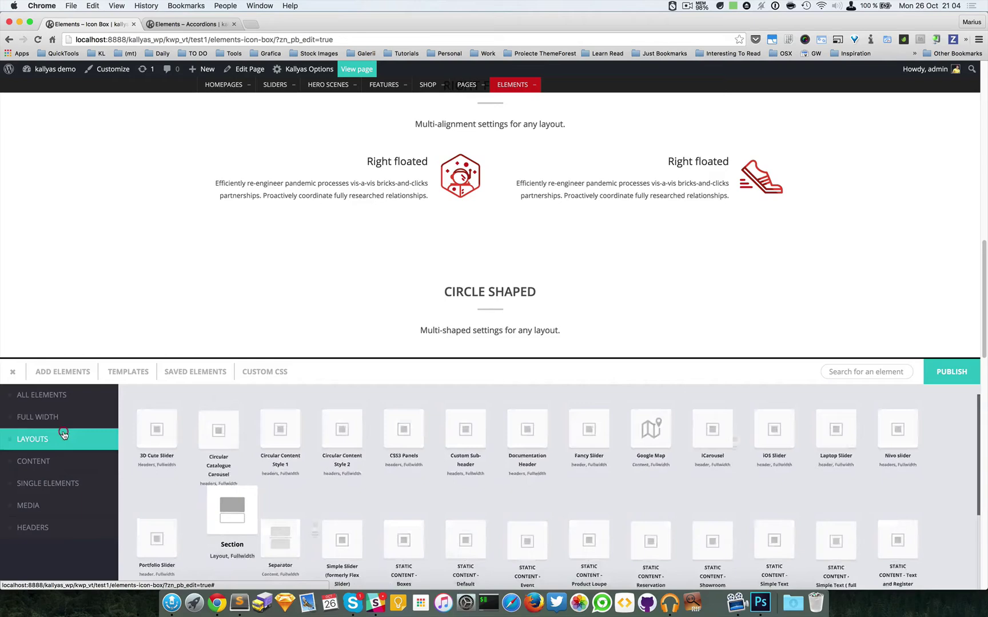
click(62, 462)
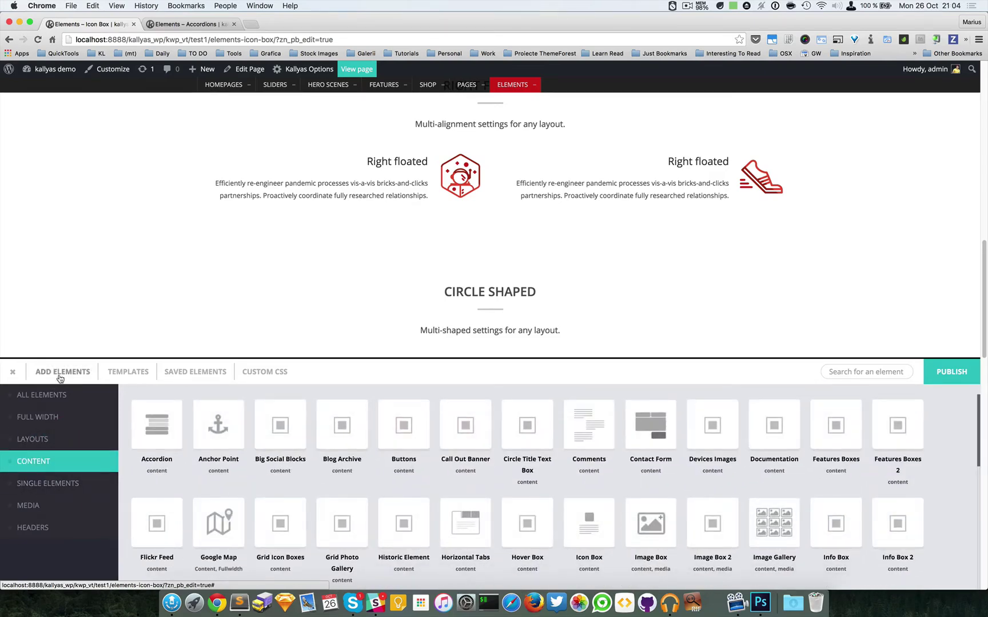
Browse the Templates, Saved Elements and Custom CSS tabs, then return to Add Elements.
click(129, 378)
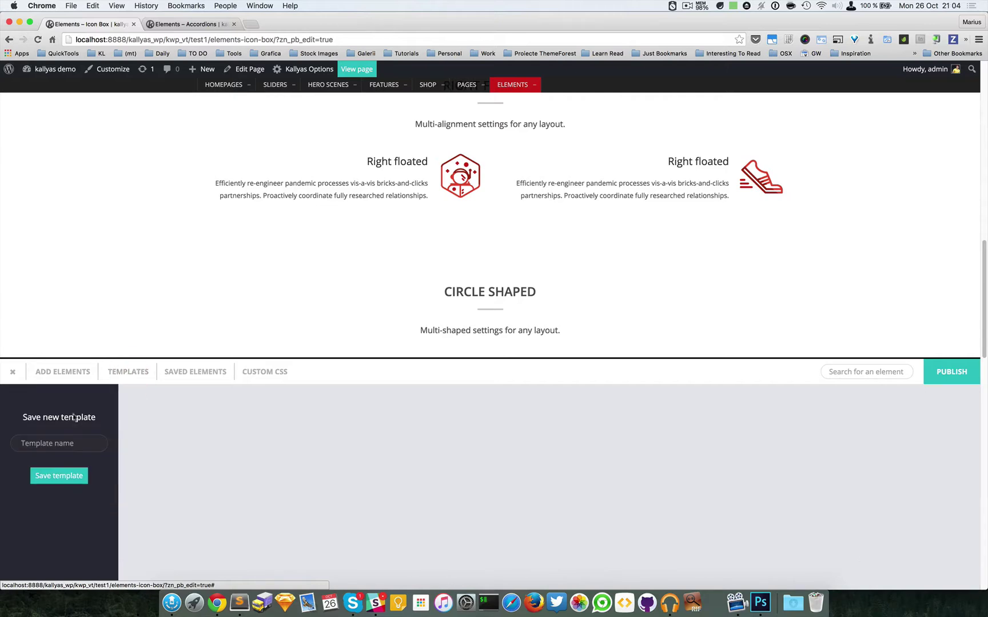
click(194, 373)
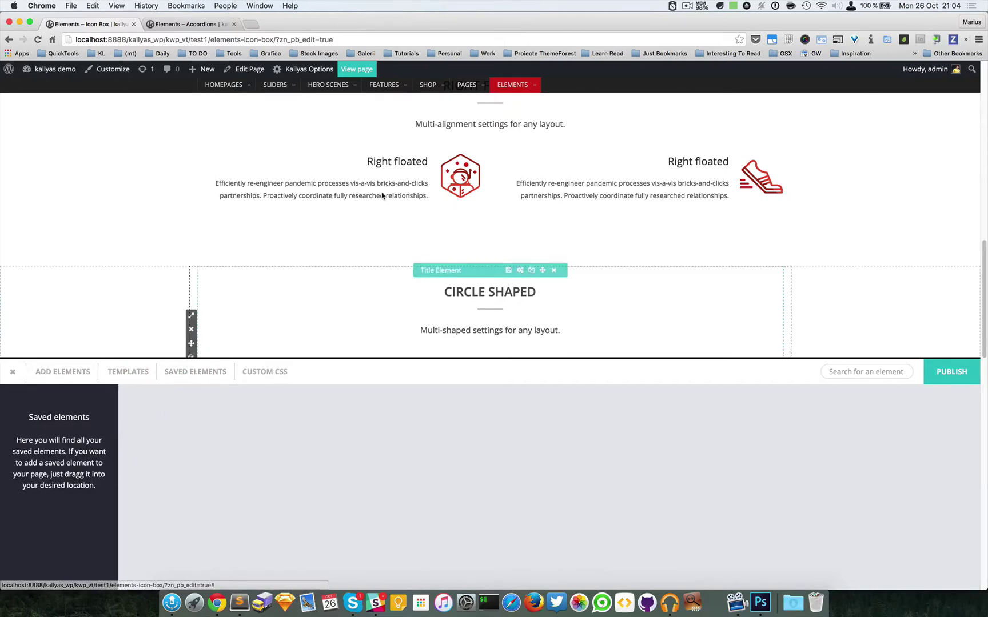
click(263, 372)
click(363, 447)
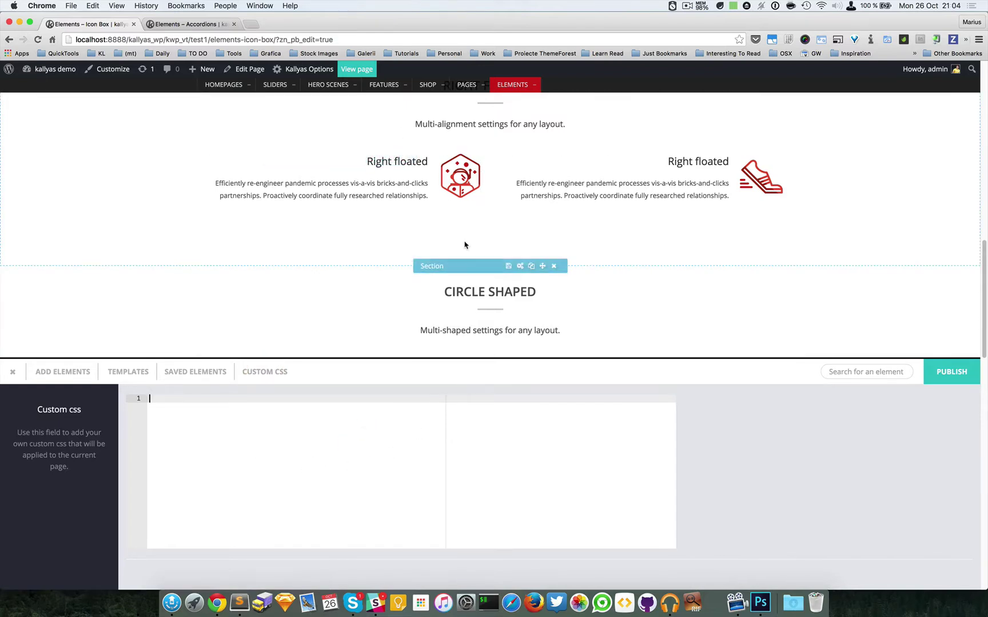
click(58, 373)
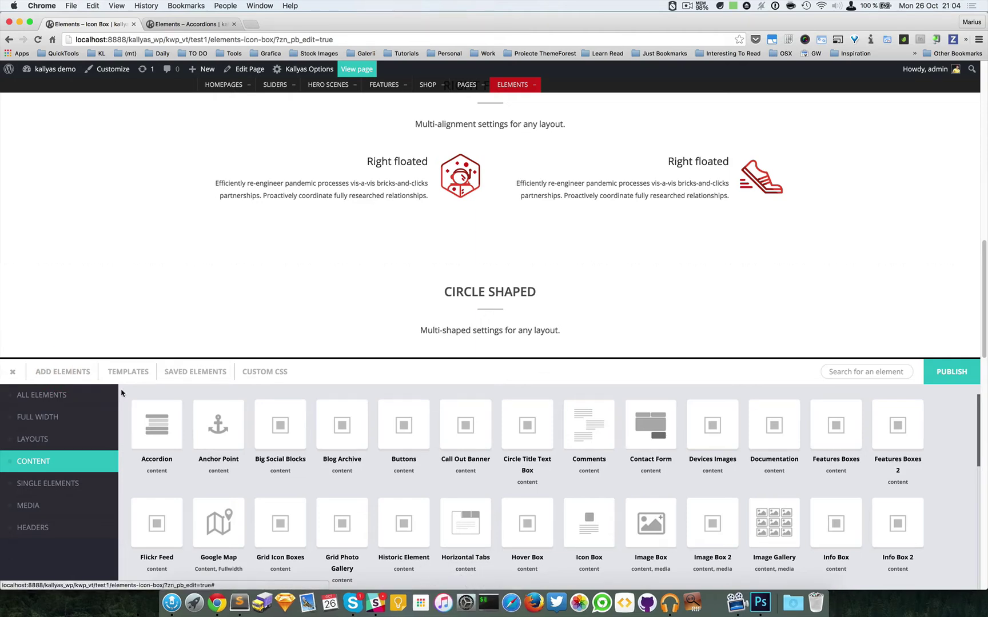
Search elements for 'callo' and drop a Call Out Banner onto the page.
click(850, 368)
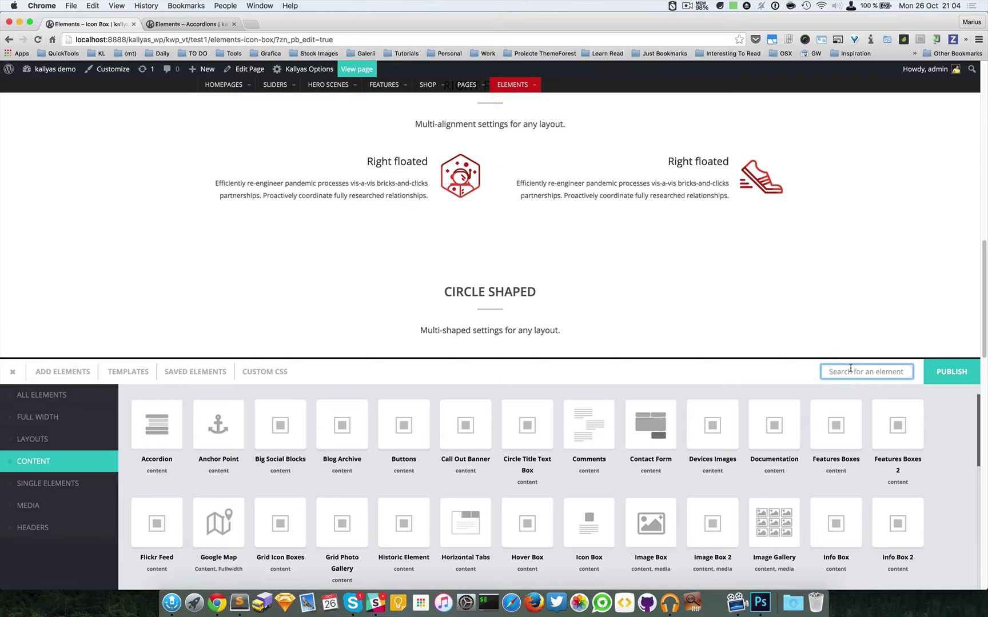
text(callo)
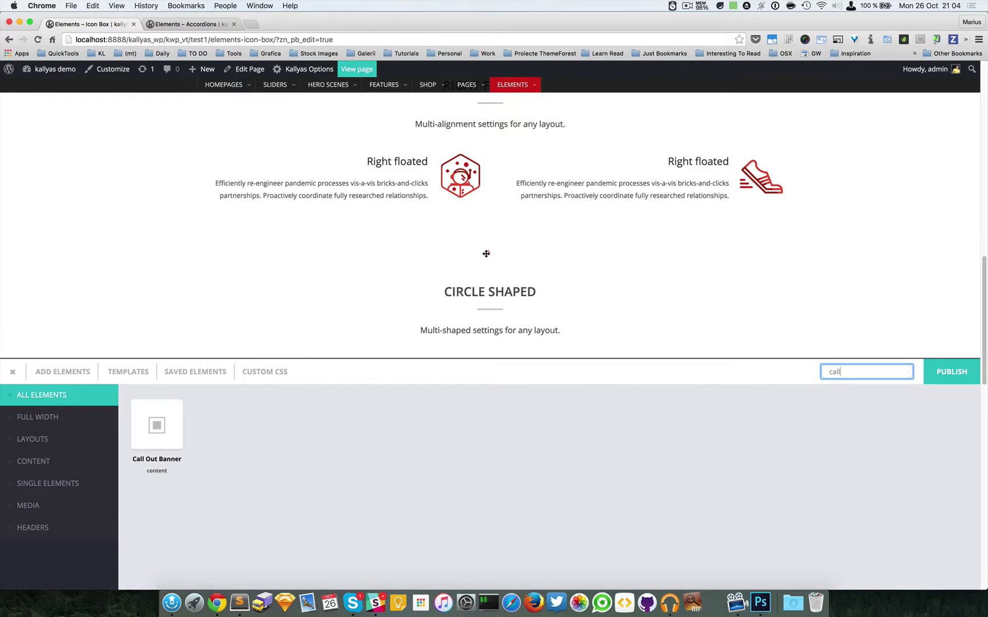
mouse_move(486, 253)
mouse_down()
mouse_move(490, 244)
mouse_move(490, 267)
mouse_up()
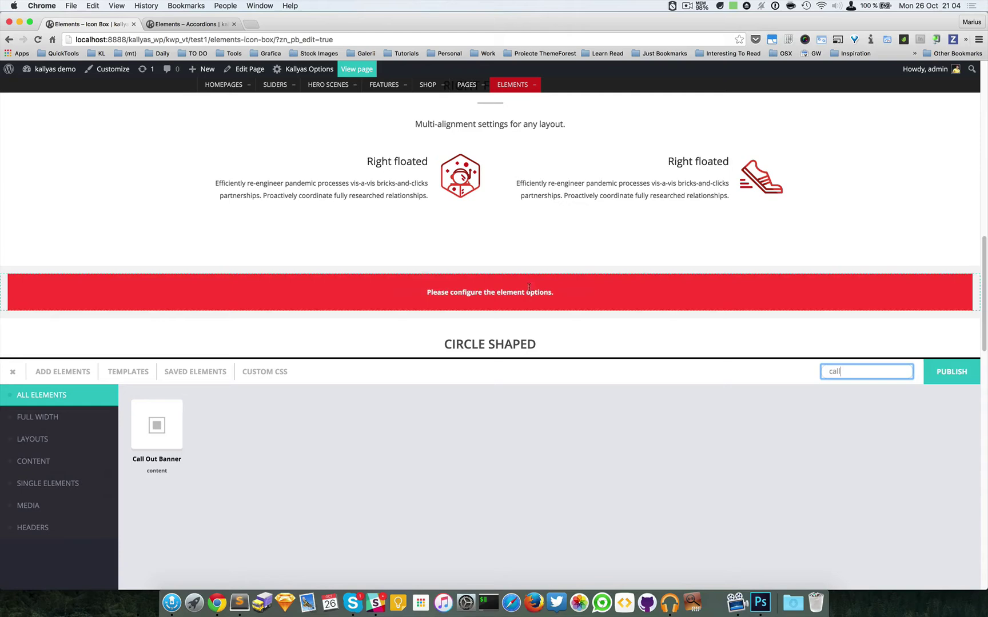
scroll(529, 287, down, 2)
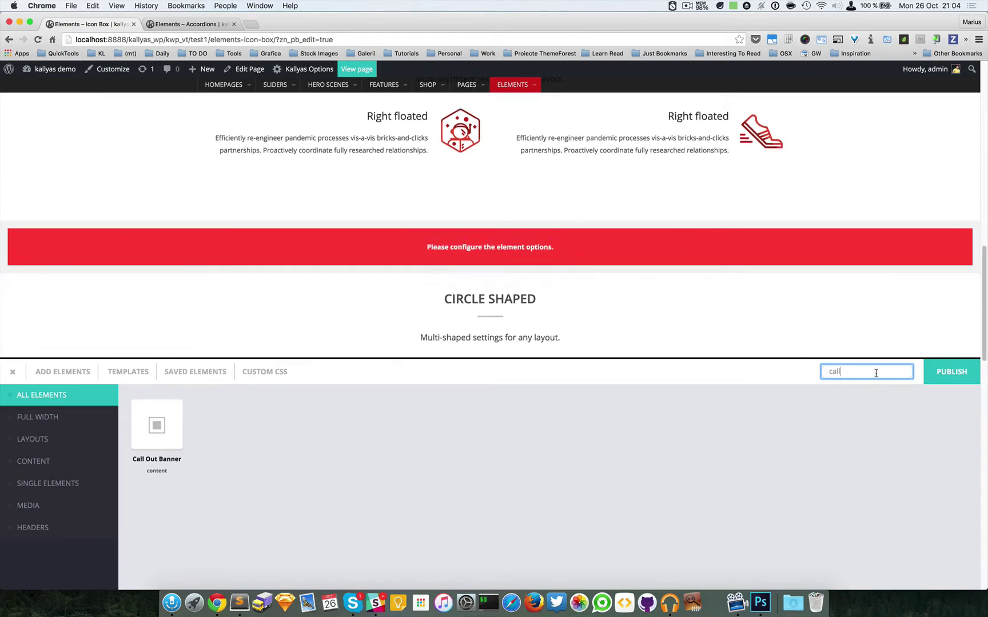
Add a Section above the banner via 'sectio' search, move the banner into it, and open its options.
key(BackSpace)
key(BackSpace)
key(BackSpace)
key(BackSpace)
text(sectio)
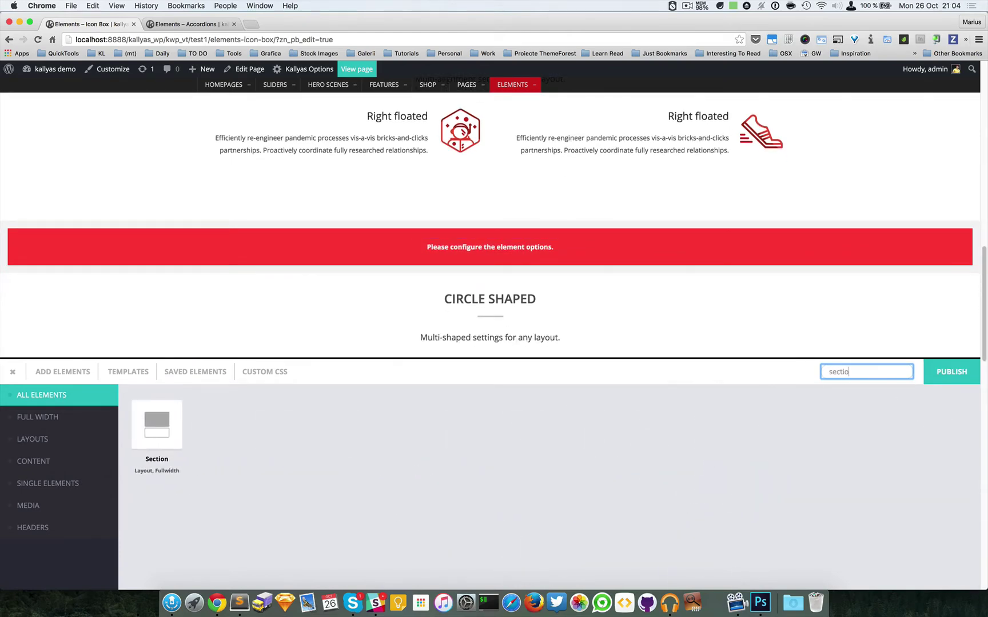
drag(147, 425, 492, 240)
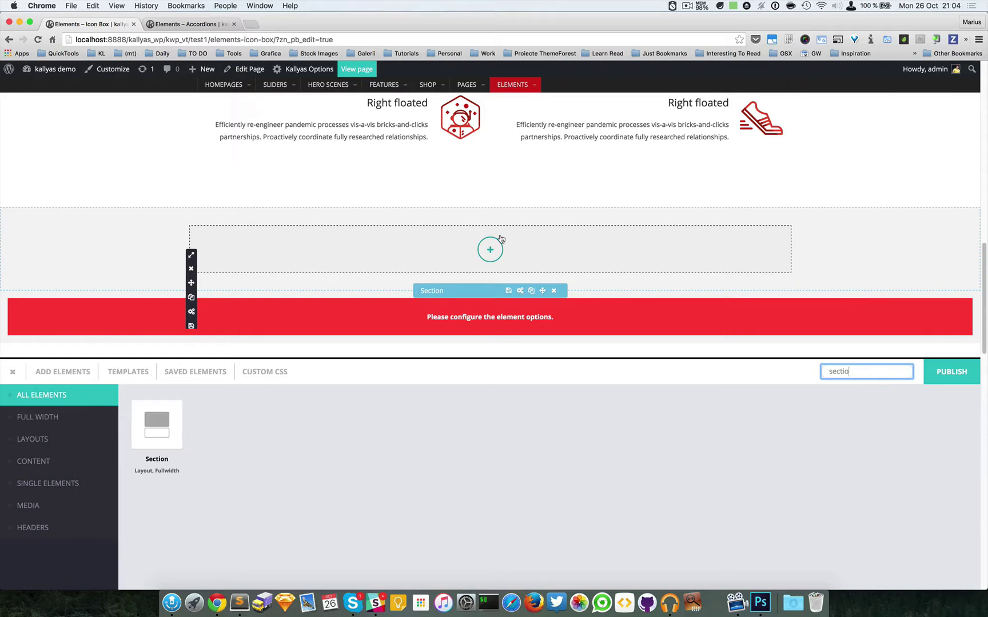
scroll(508, 246, down, 1)
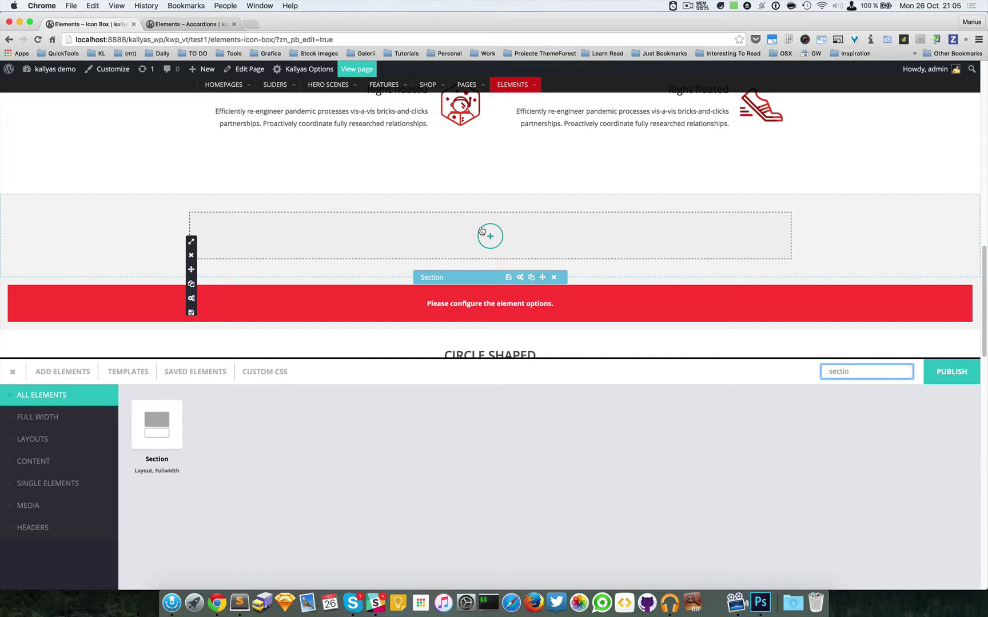
mouse_move(192, 243)
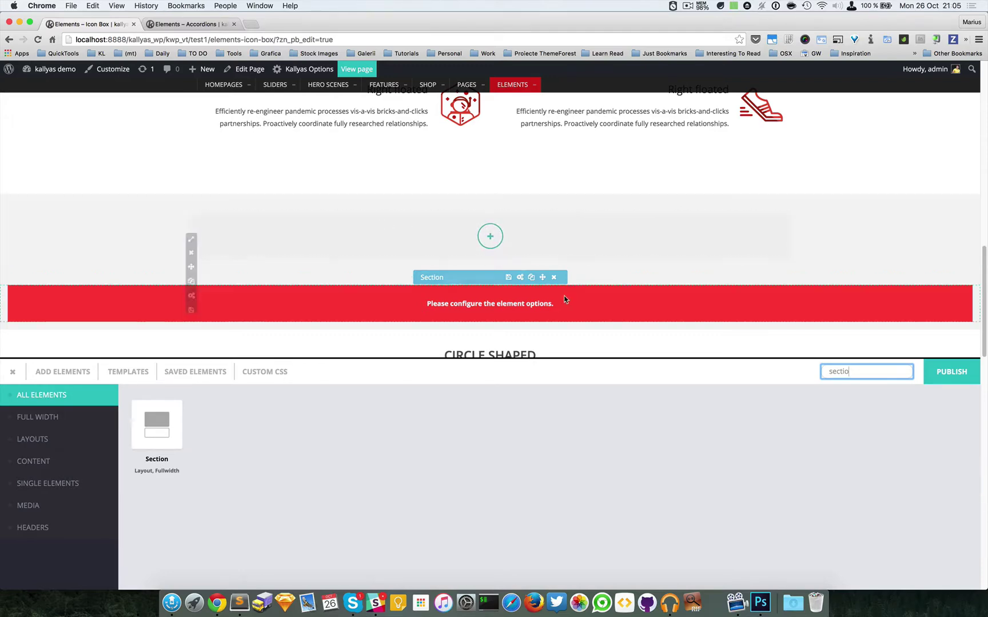
drag(544, 287, 540, 240)
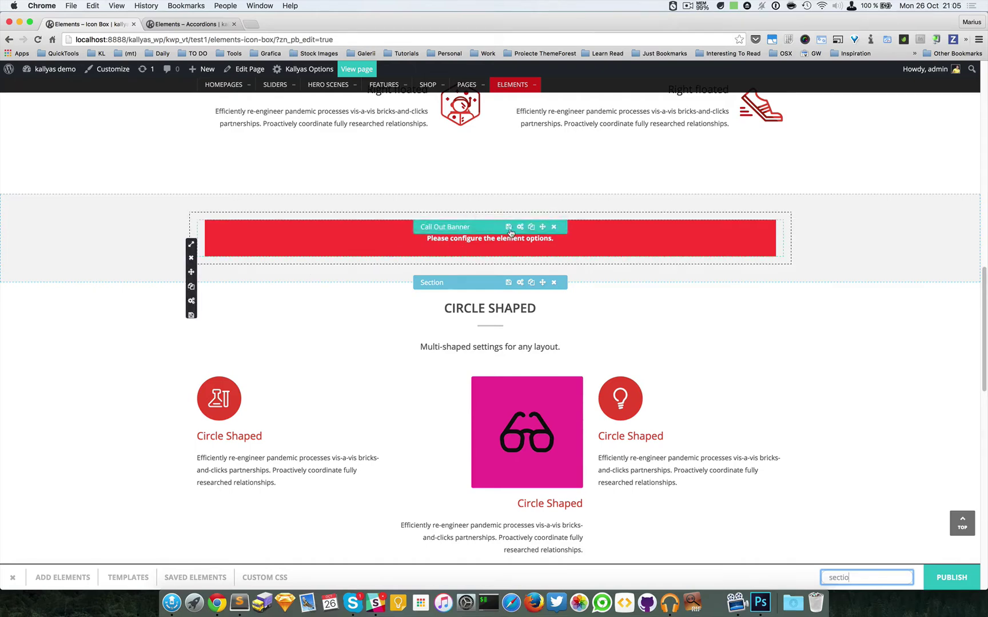
click(522, 228)
drag(522, 228, 627, 297)
Set the banner's Main Title to 'Just a simple callout banner!' and paste lorem ipsum as Secondary Title.
click(601, 430)
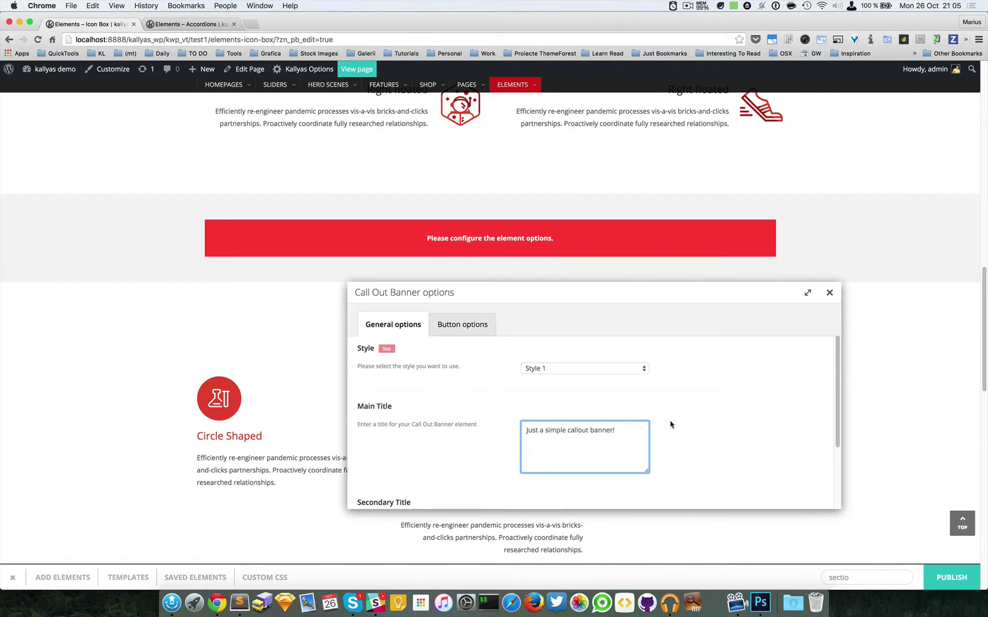
scroll(671, 425, down, 3)
click(582, 443)
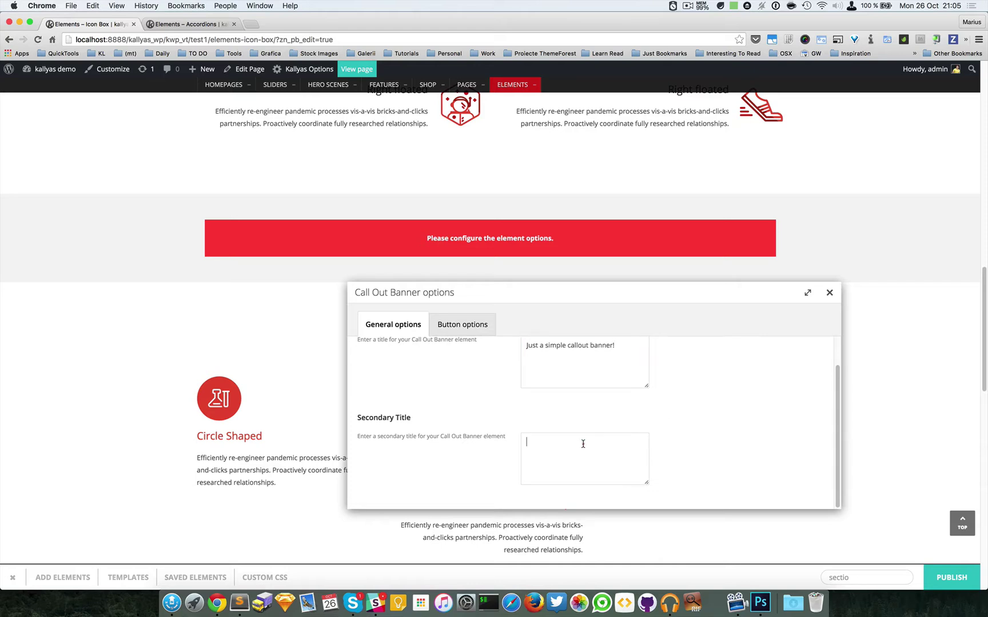
click(870, 39)
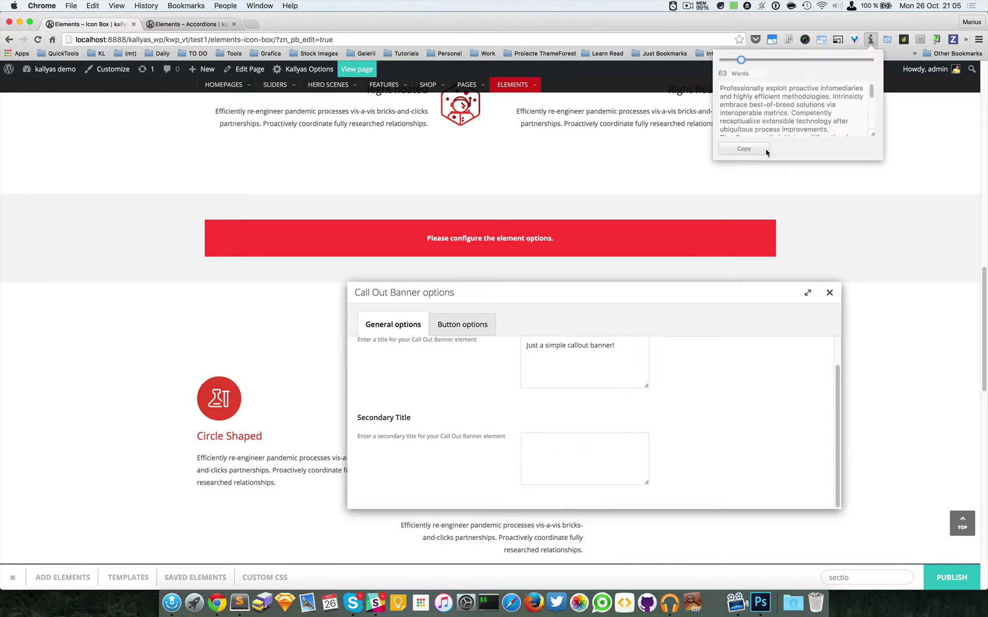
click(755, 149)
click(554, 443)
key(super+v)
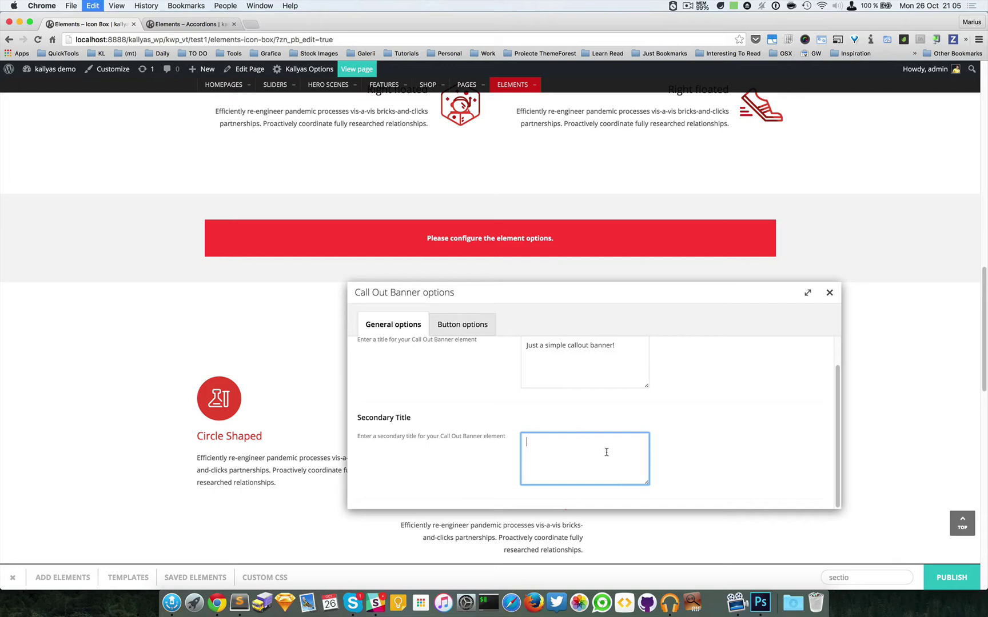
click(726, 438)
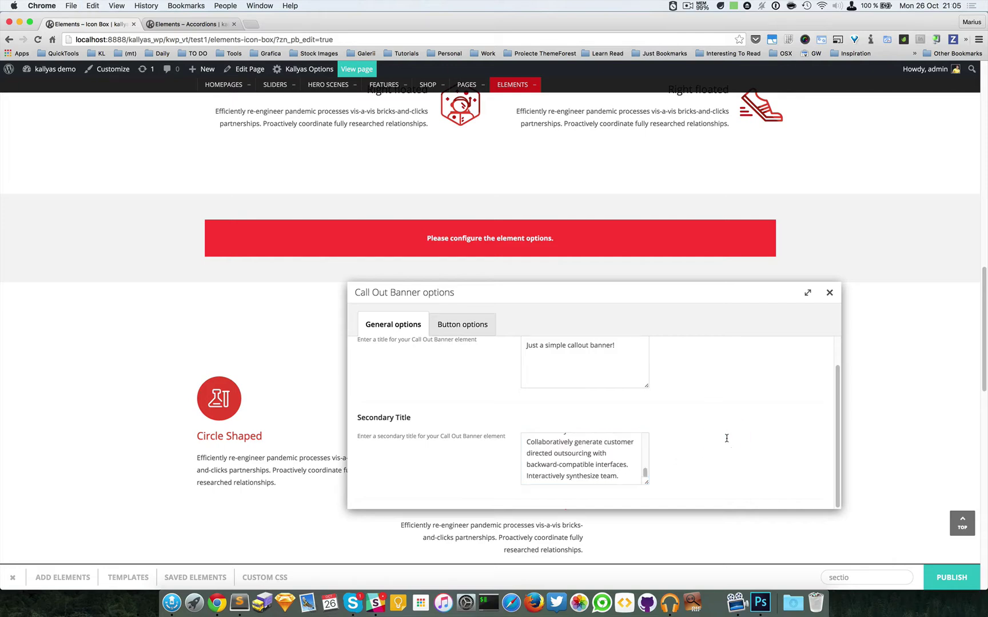
scroll(726, 439, up, 3)
Set the banner's Button Text to 'BUTTON' and its URL to '#'.
click(461, 325)
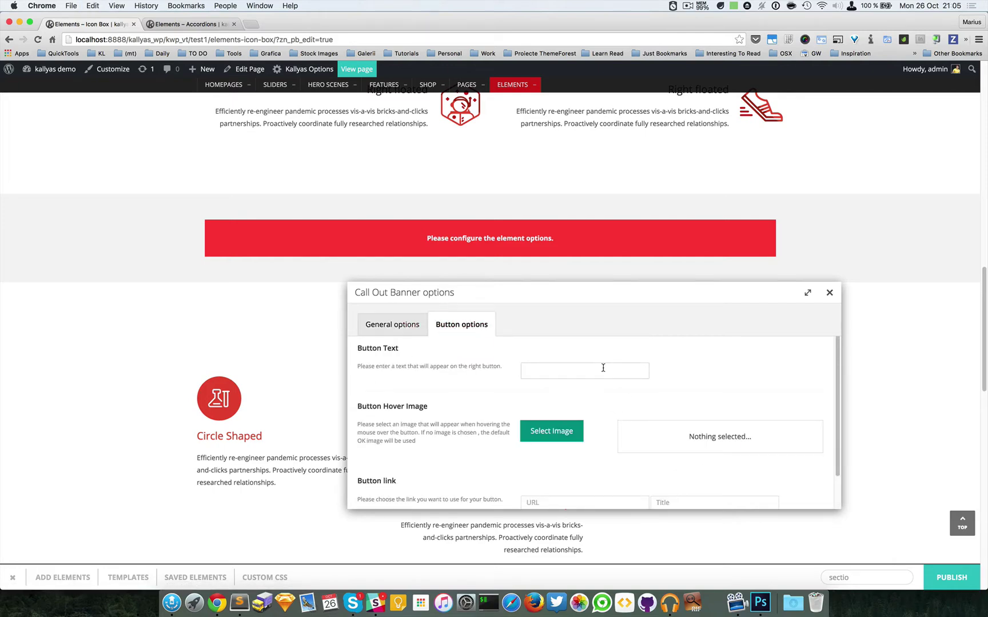
click(603, 369)
text(B)
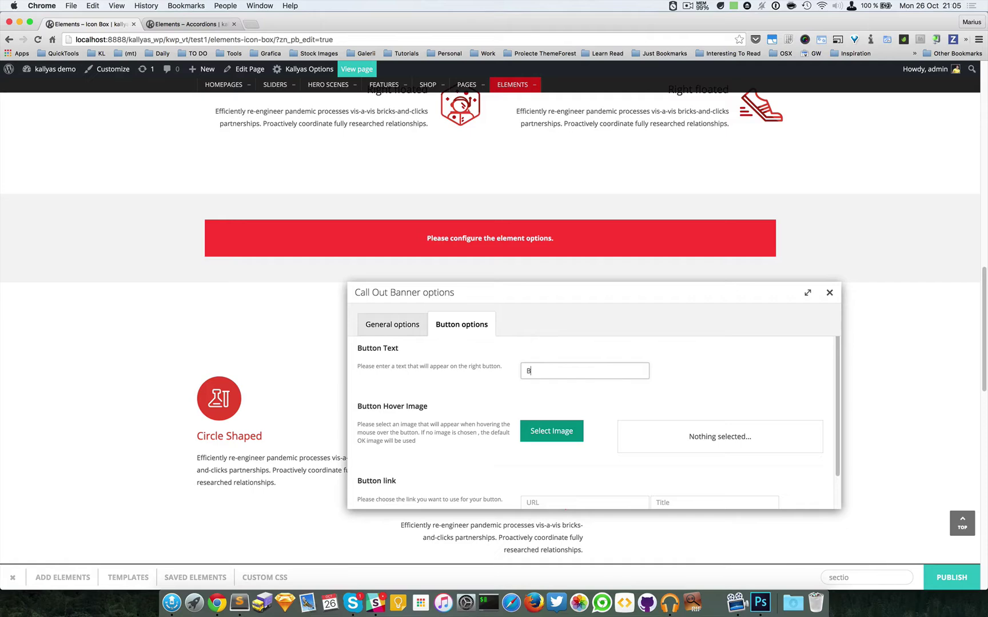
text(UTTON)
scroll(635, 415, down, 2)
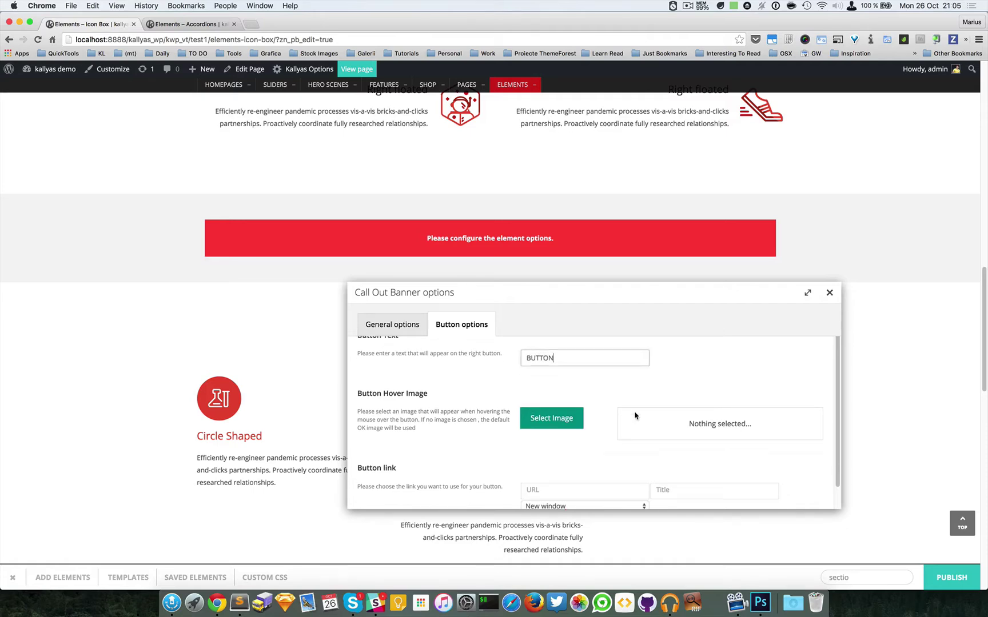
click(568, 395)
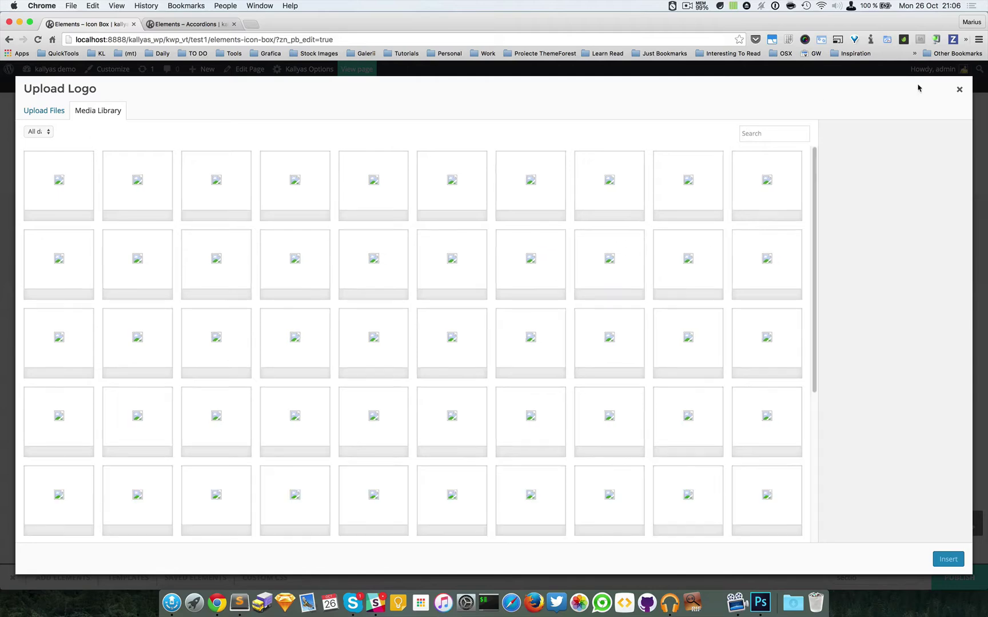
click(959, 90)
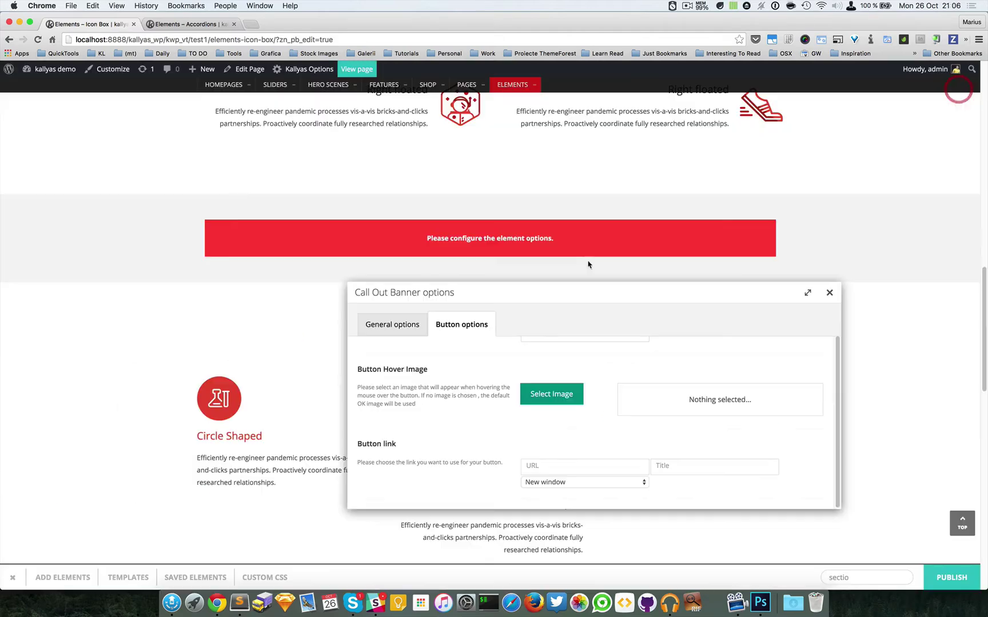
click(588, 468)
Apply the banner options and shrink the builder panel to reveal more of the page.
text(#)
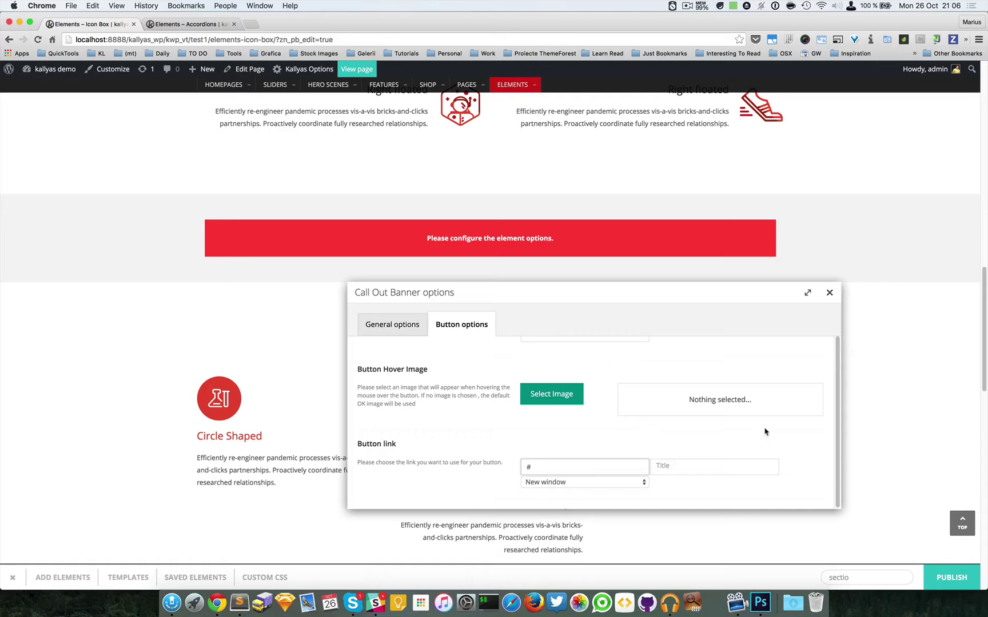
click(829, 293)
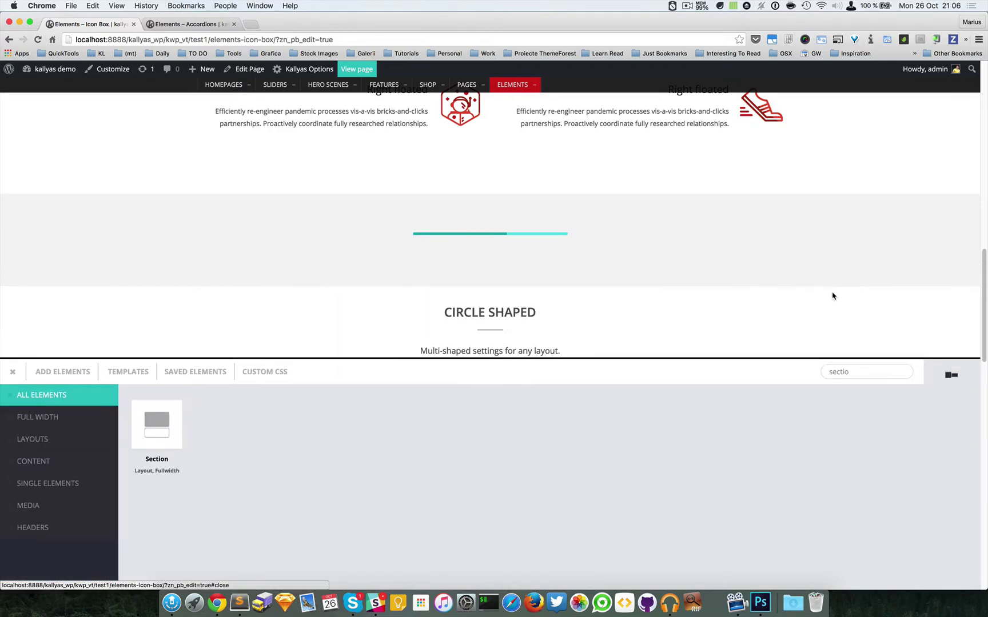
scroll(159, 263, down, 1)
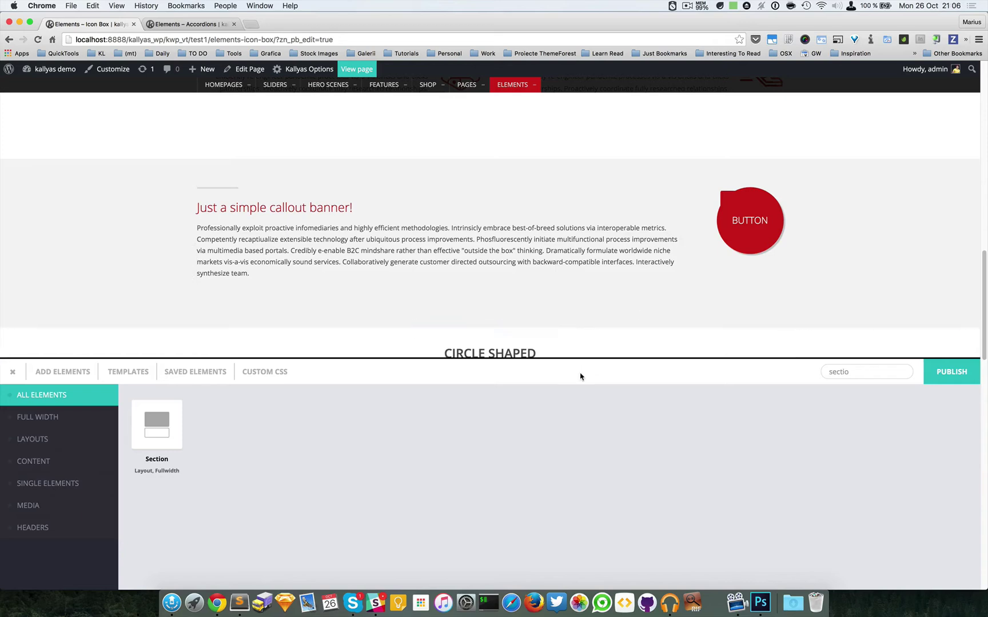
drag(589, 359, 574, 458)
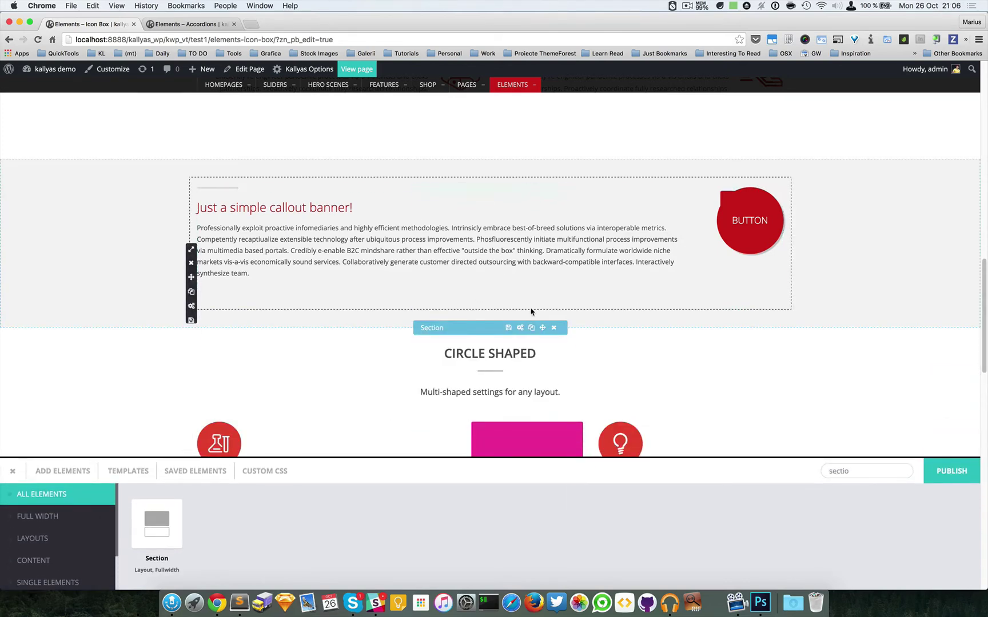
Move the callout banner's section and drag the lightbulb icon box into another column.
scroll(538, 283, down, 1)
drag(546, 289, 635, 345)
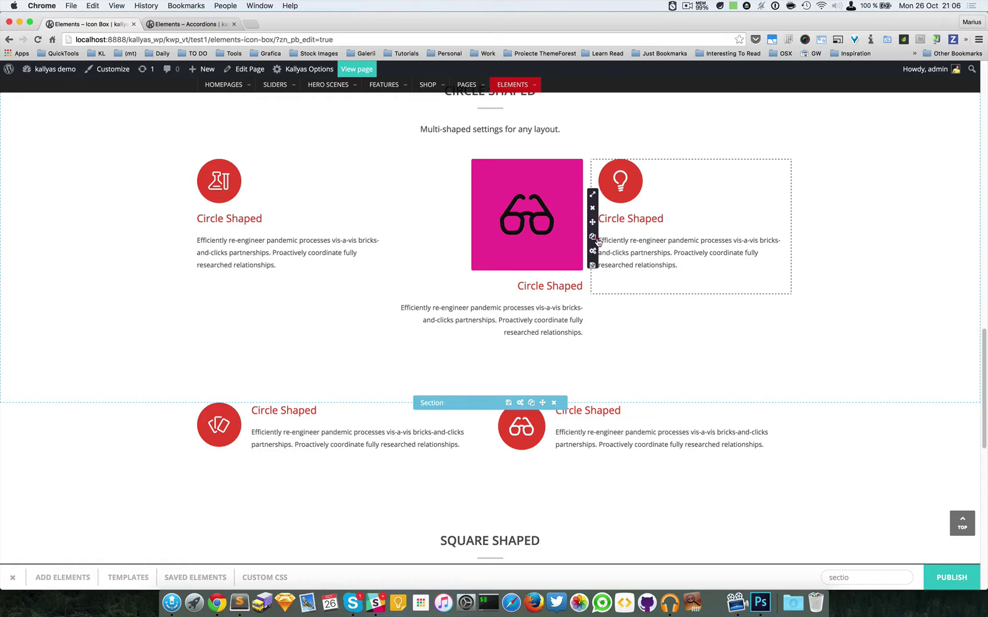
drag(592, 222, 212, 221)
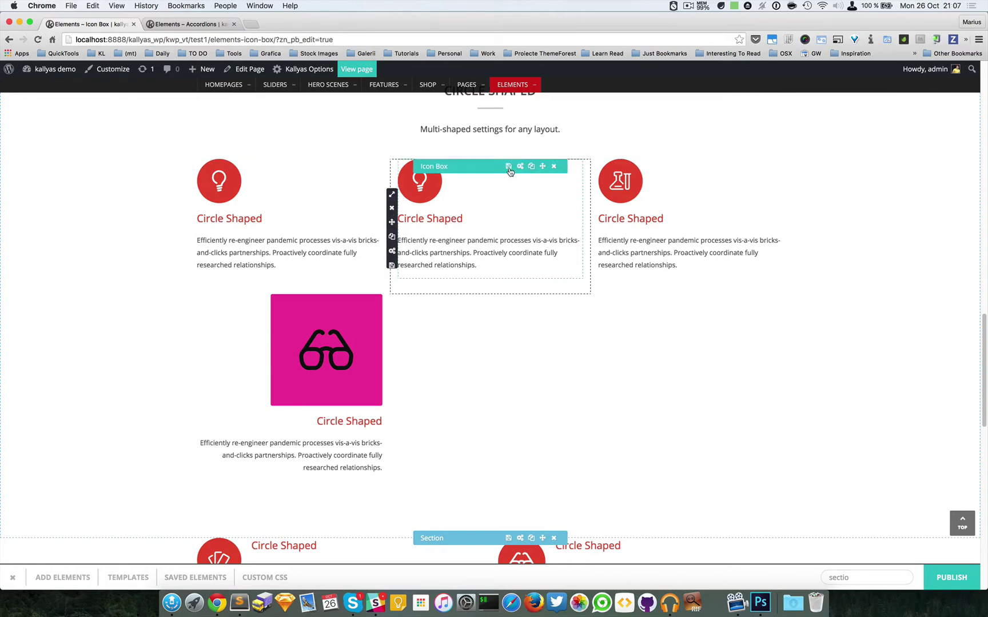
Save the lightbulb icon box as a reusable element named JUST A SIMPLE ICON BOX.
click(509, 170)
click(469, 350)
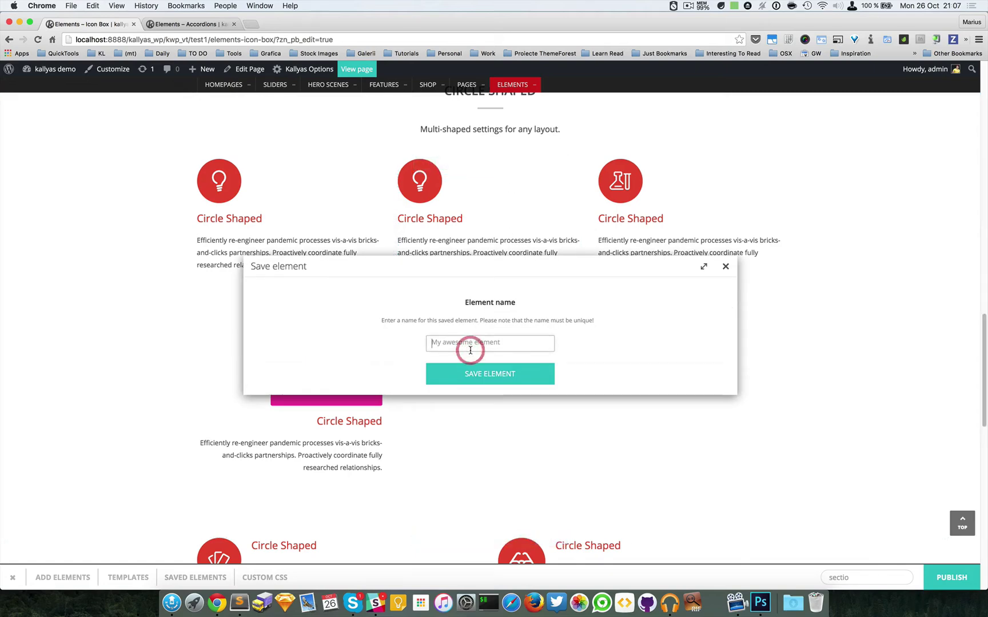
text(I)
text(UST A SIMPLE ICON BOX)
click(500, 375)
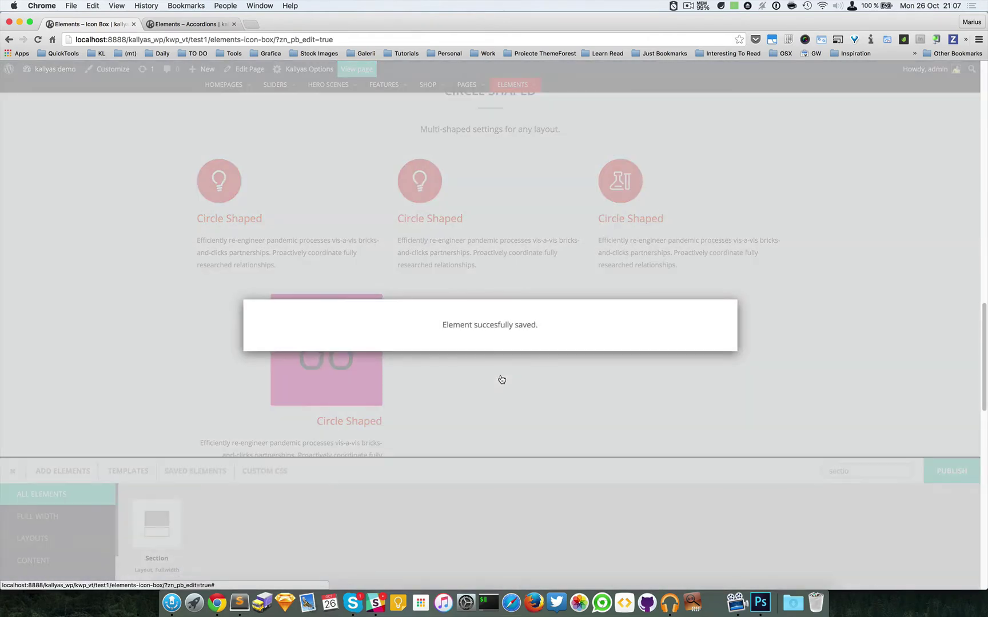
Save the whole section as a reusable element named JUST A COOL SECTION.
scroll(532, 206, down, 2)
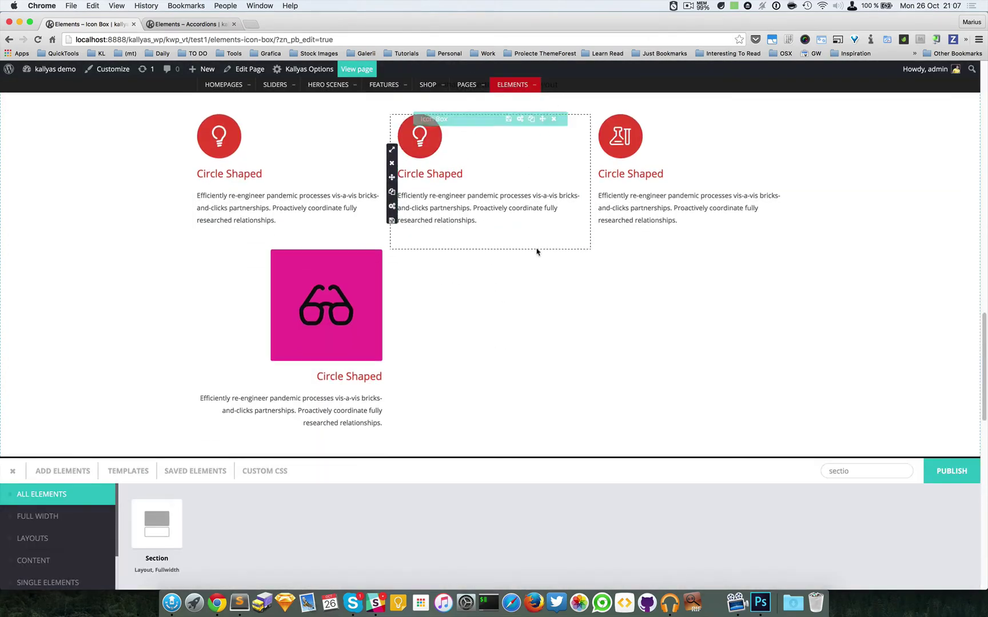
scroll(523, 271, down, 4)
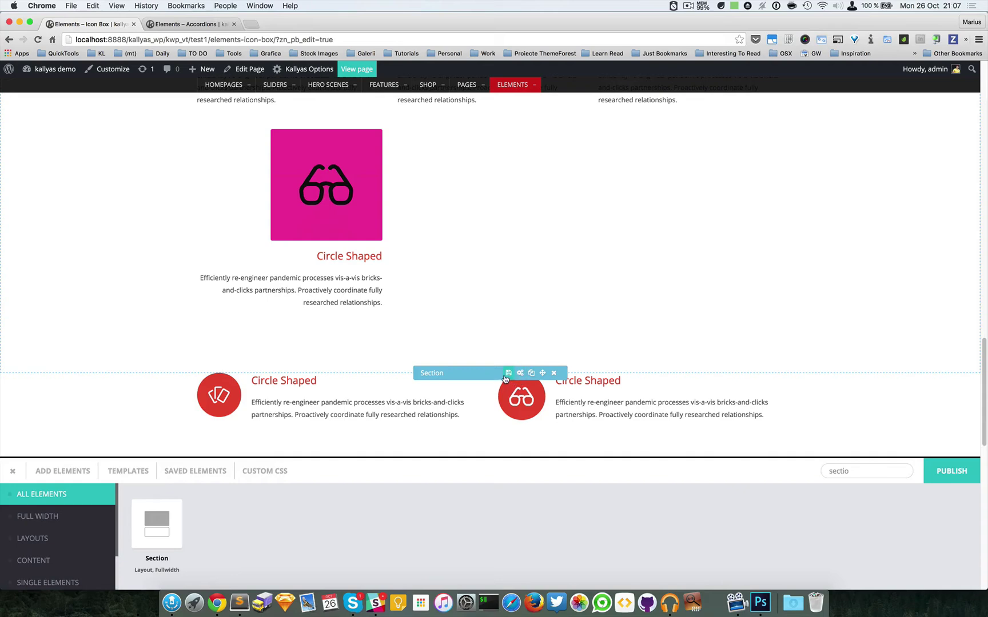
click(507, 374)
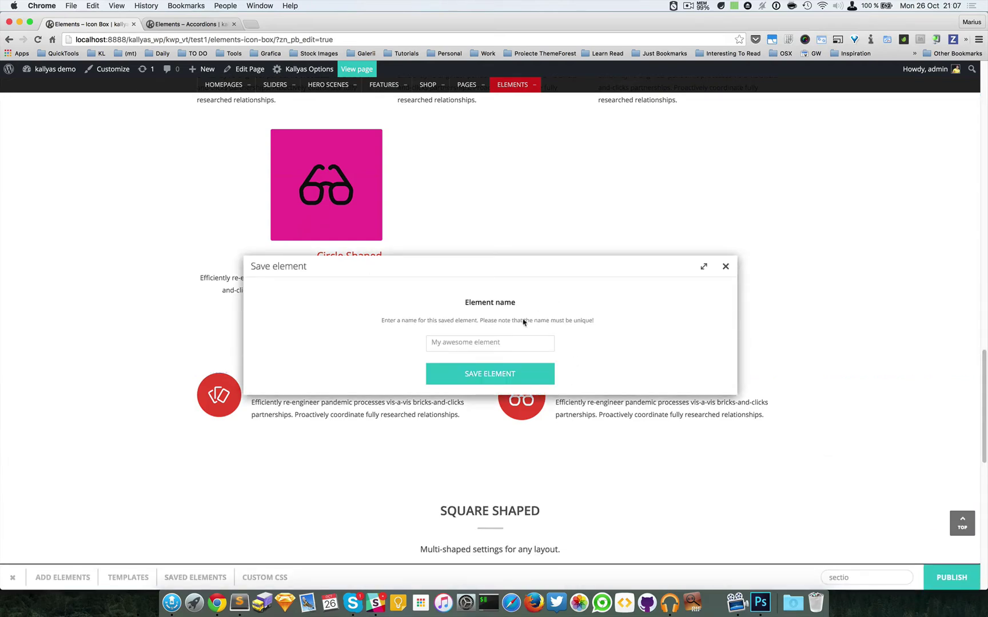
click(514, 348)
text(JUST )
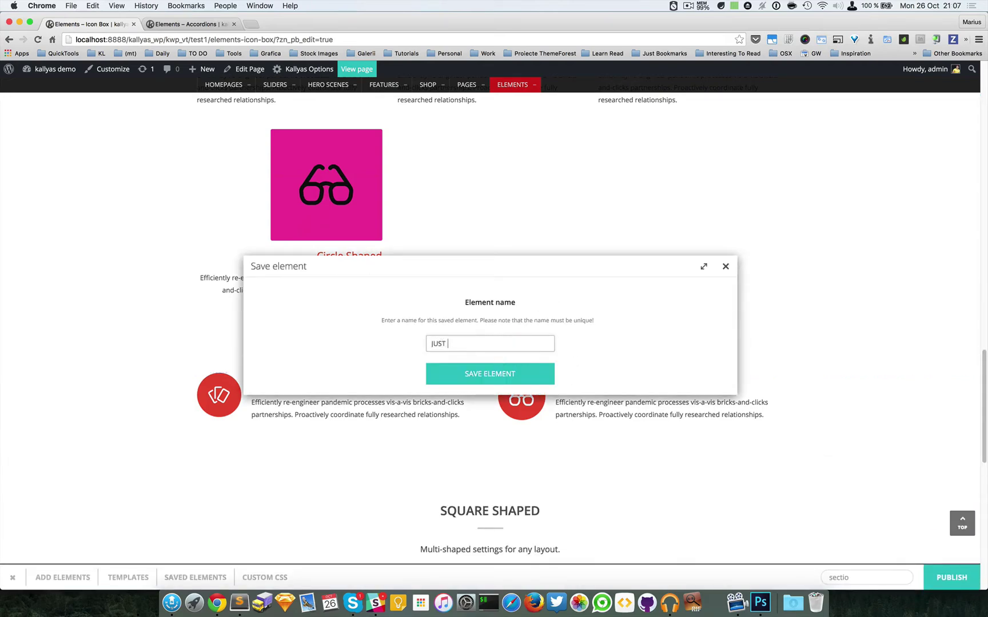
text(A COOL SECTION)
click(543, 376)
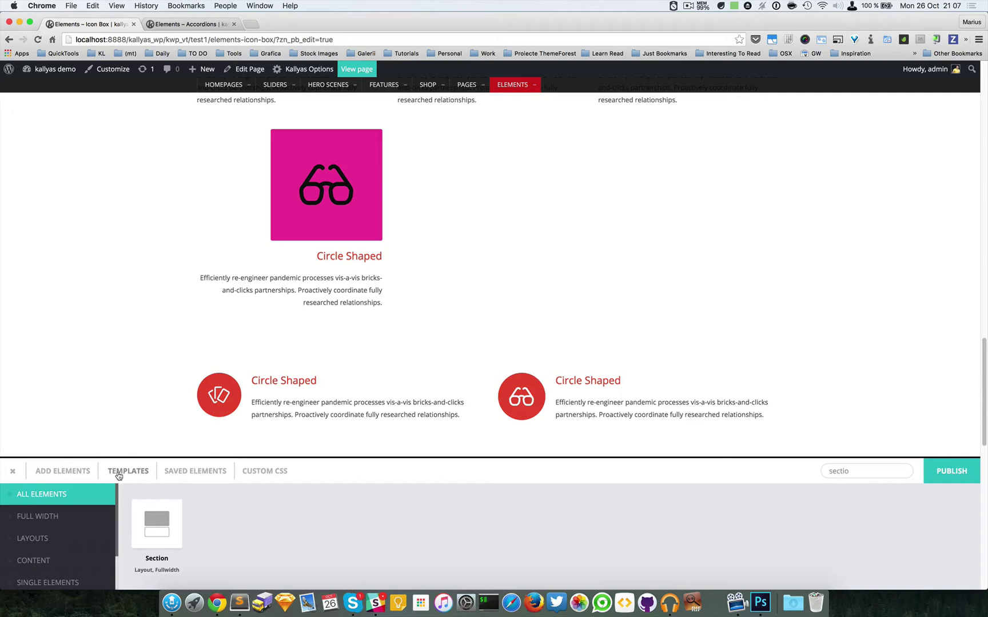
Publish the page, then reload the browser and confirm the reload.
click(191, 472)
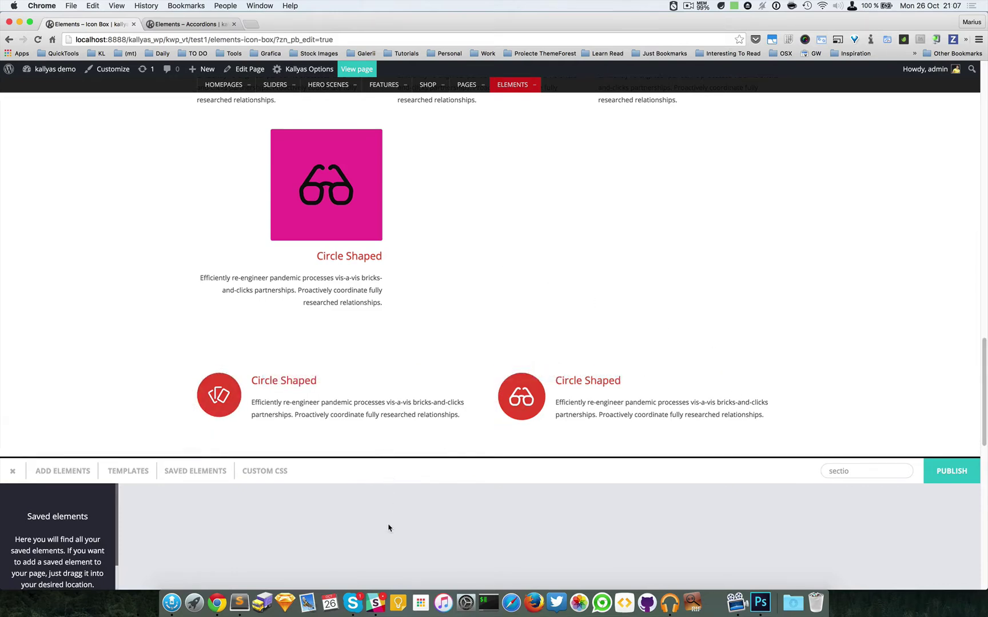
click(954, 471)
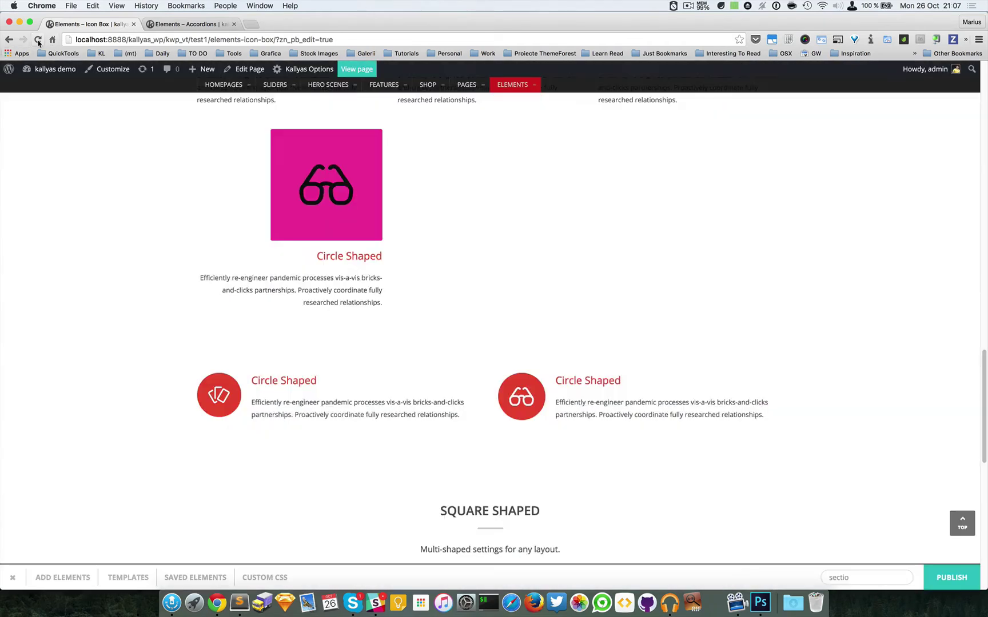
click(37, 39)
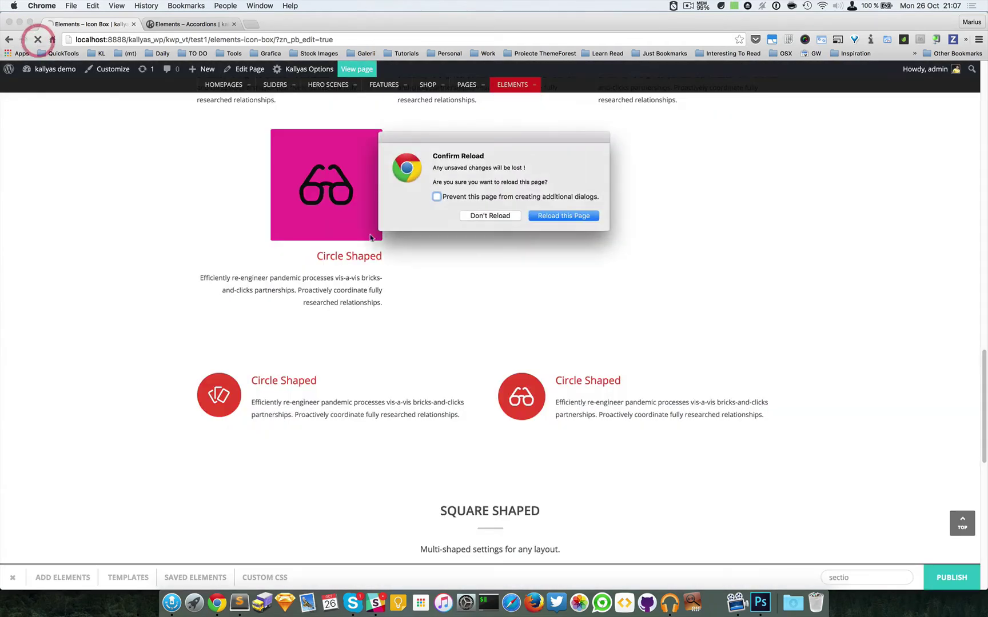
click(564, 216)
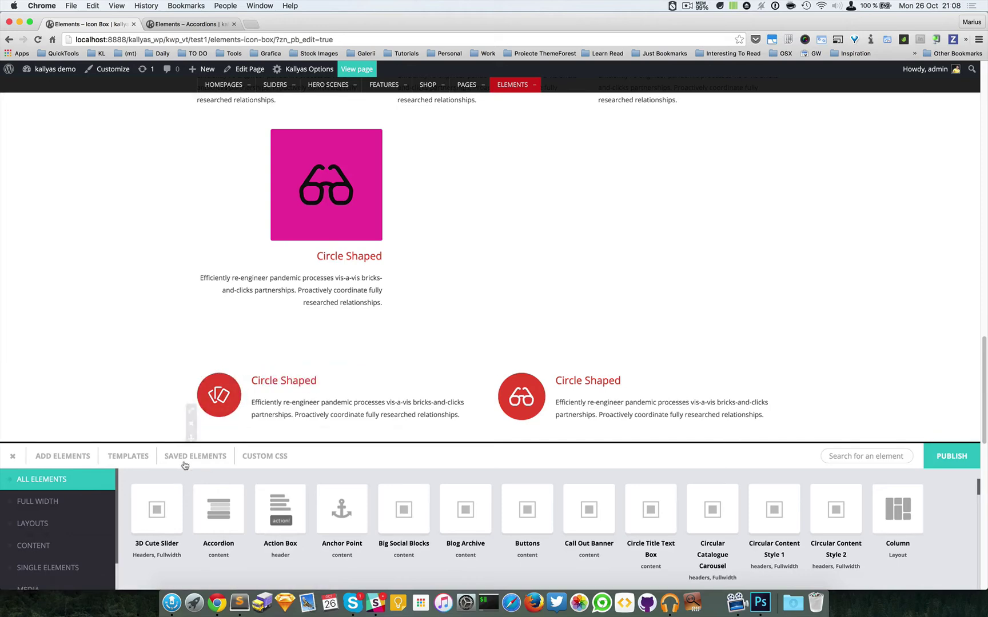
Reopen the saved elements list to see both reusable elements.
click(186, 457)
scroll(224, 528, down, 2)
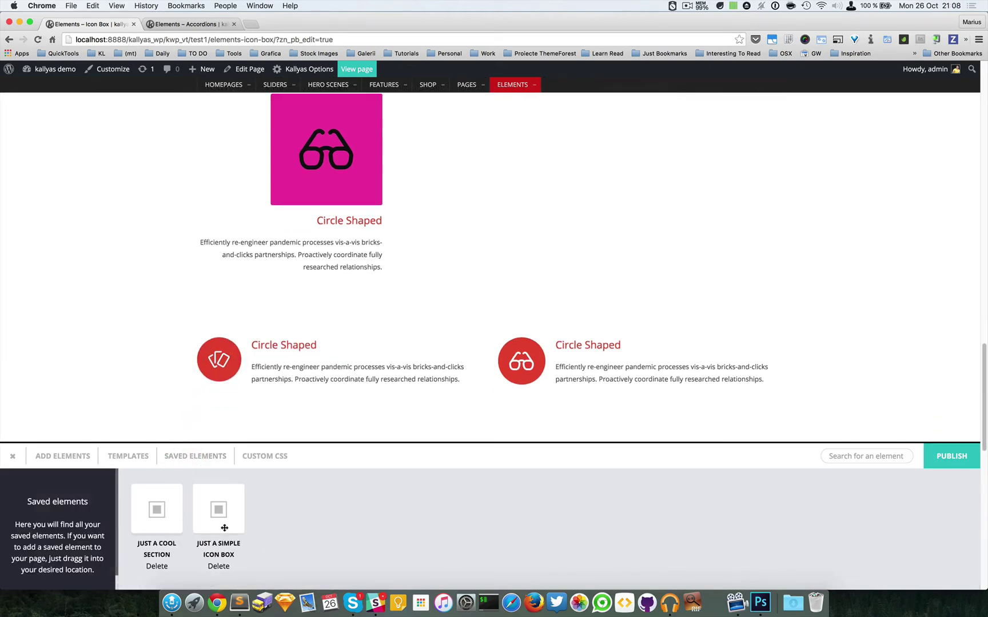
scroll(217, 512, down, 5)
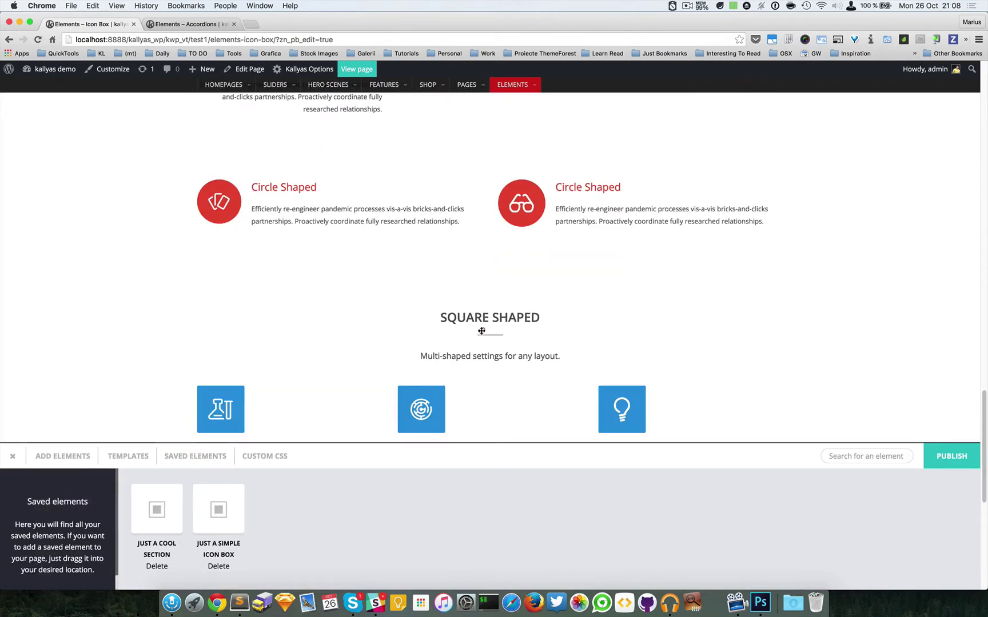
Drop JUST A SIMPLE ICON BOX into the Square Shaped section and add JUST A COOL SECTION to the page.
drag(481, 331, 496, 404)
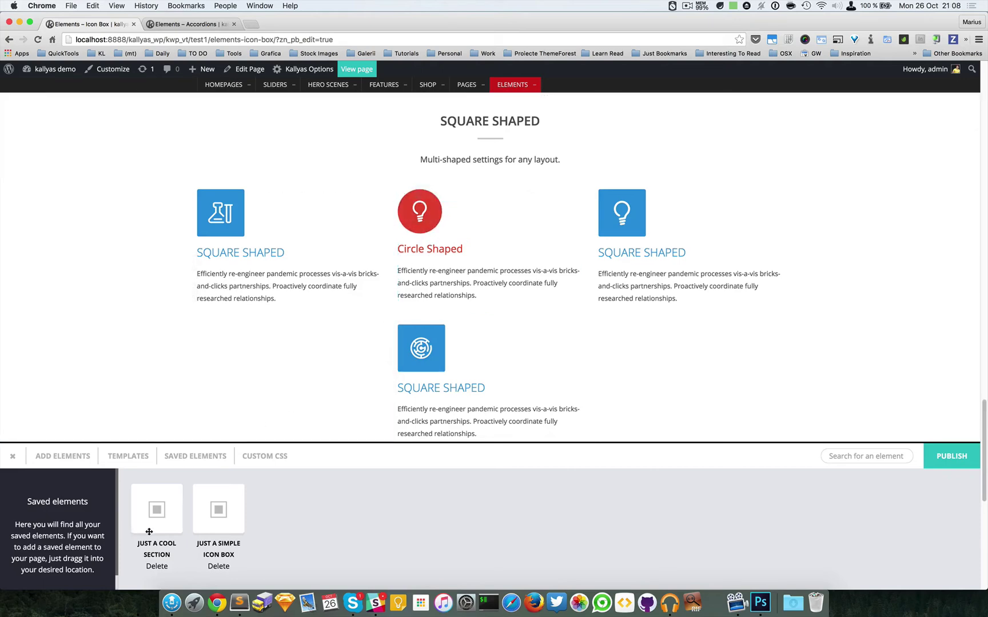
drag(148, 532, 363, 158)
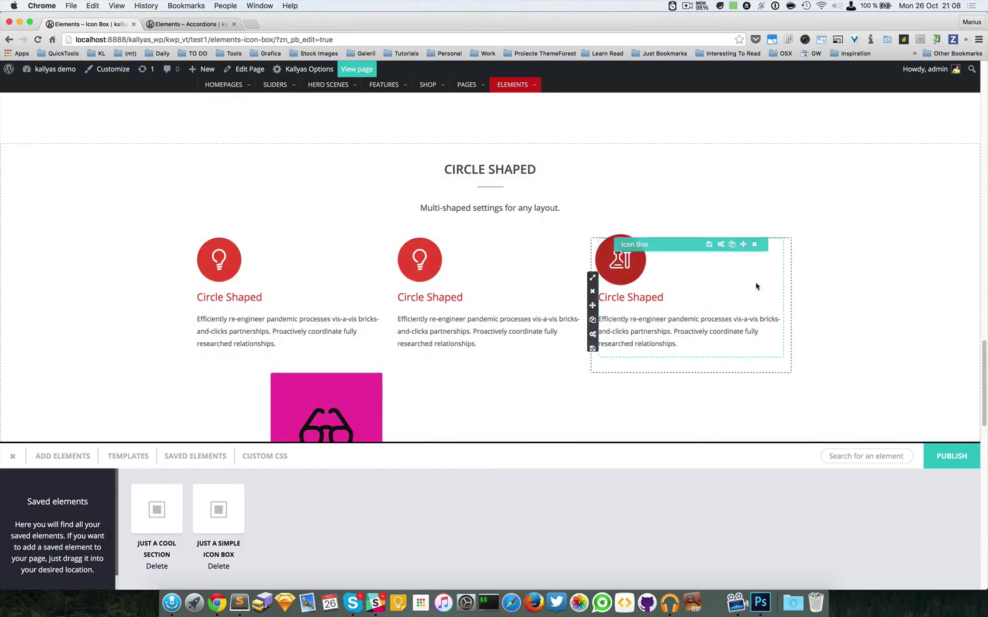
scroll(755, 286, down, 2)
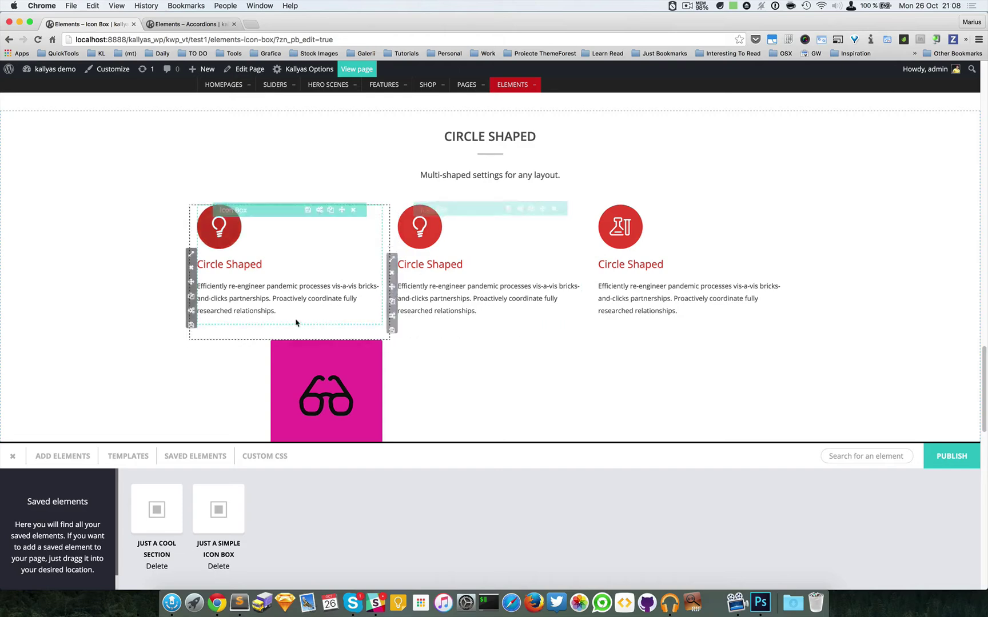
Save the current page from the Templates panel as template JUST A COOL PAGE.
click(137, 457)
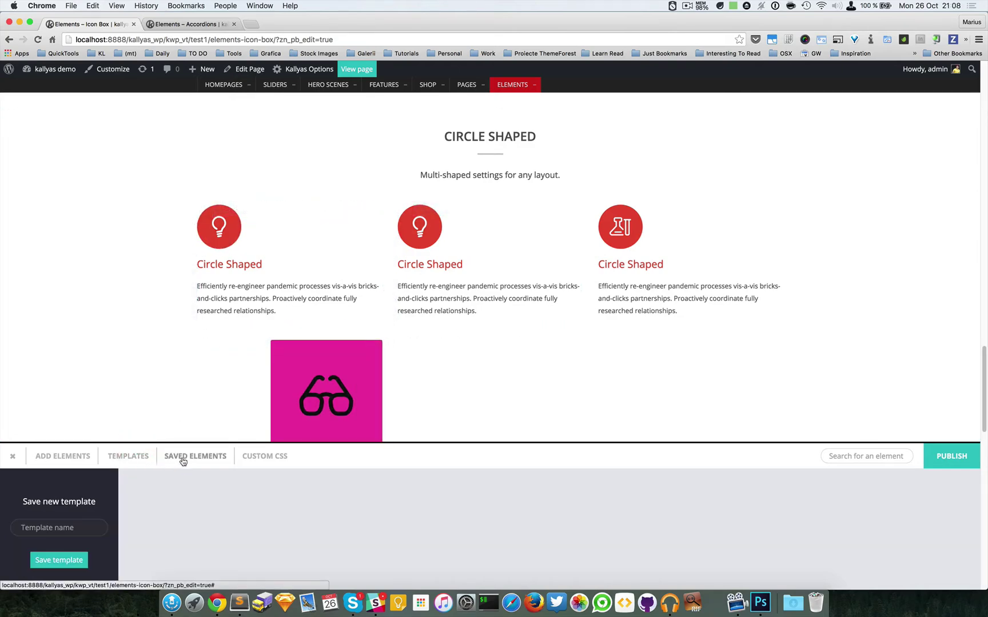
scroll(381, 348, down, 5)
scroll(381, 348, up, 15)
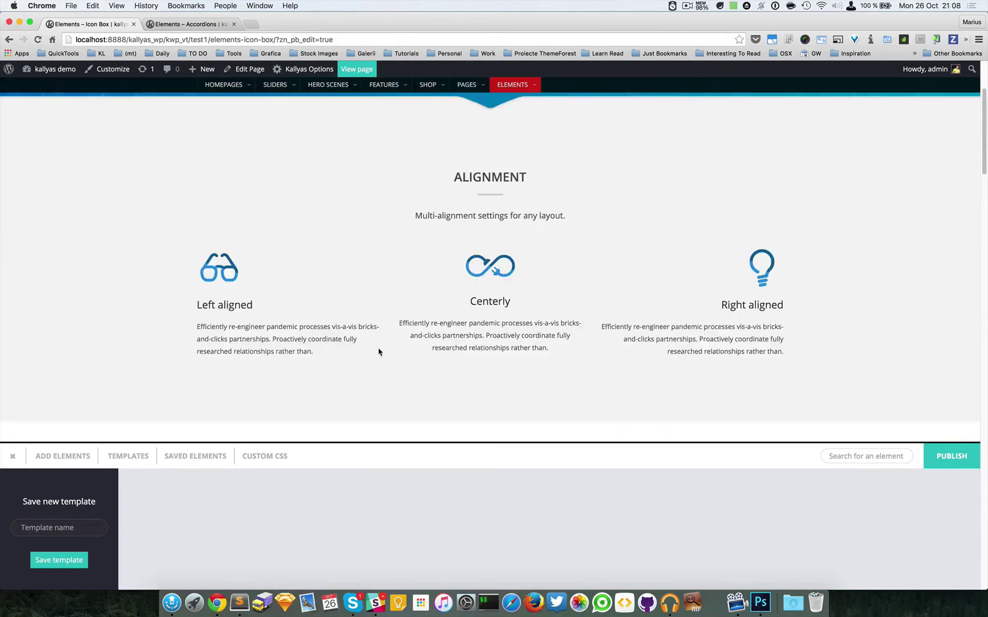
scroll(385, 348, down, 5)
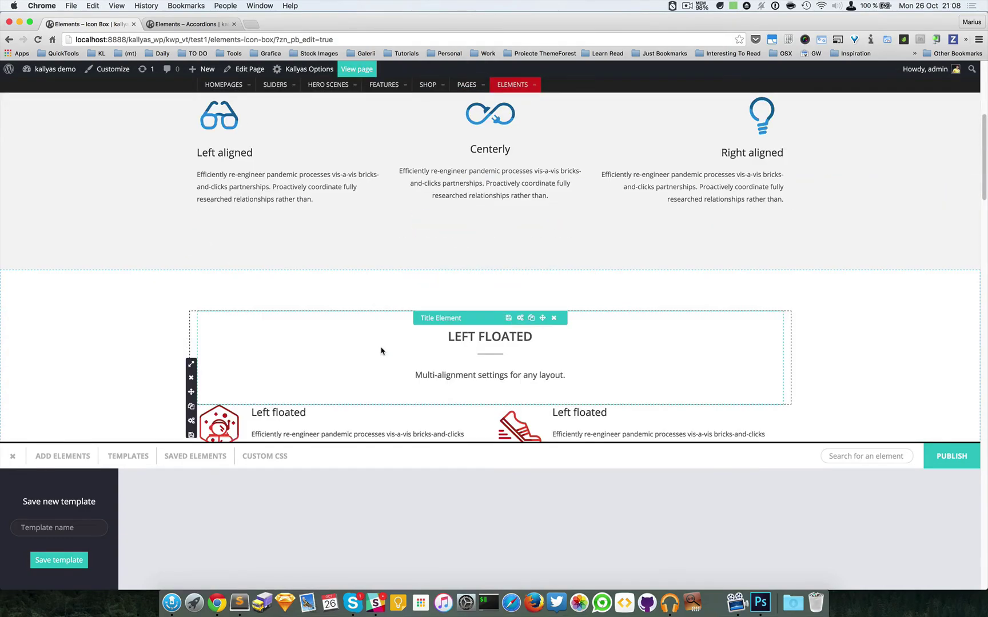
scroll(382, 350, up, 5)
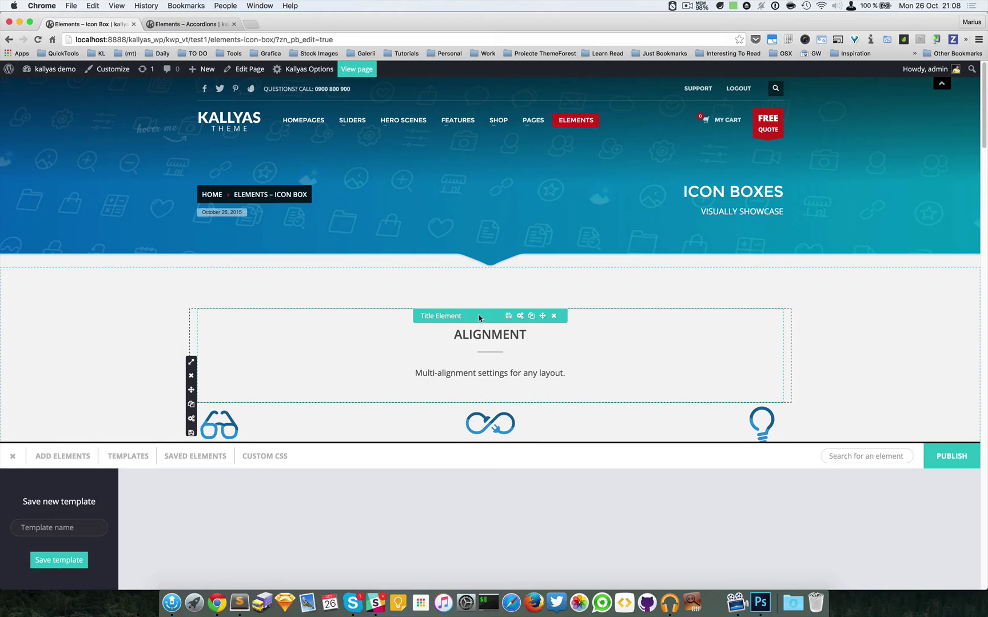
scroll(569, 238, down, 5)
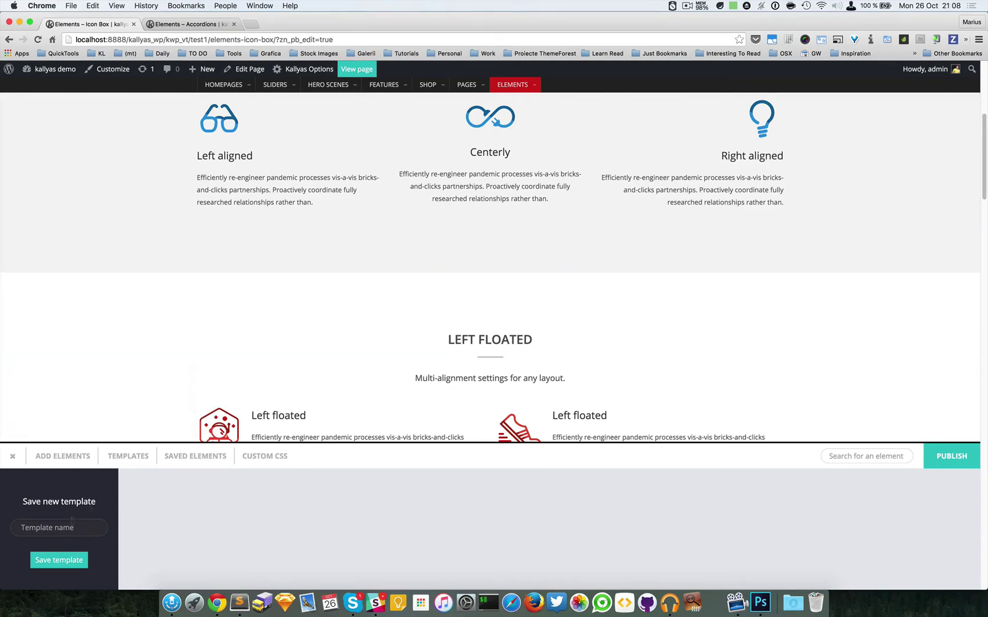
click(75, 523)
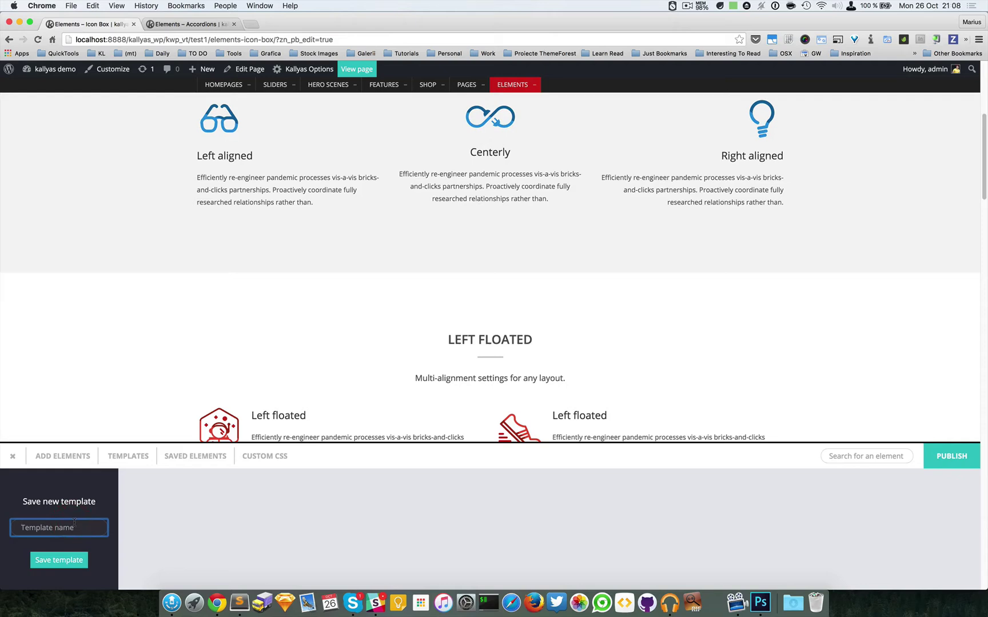
text(JUST A COOL PAGE)
click(73, 559)
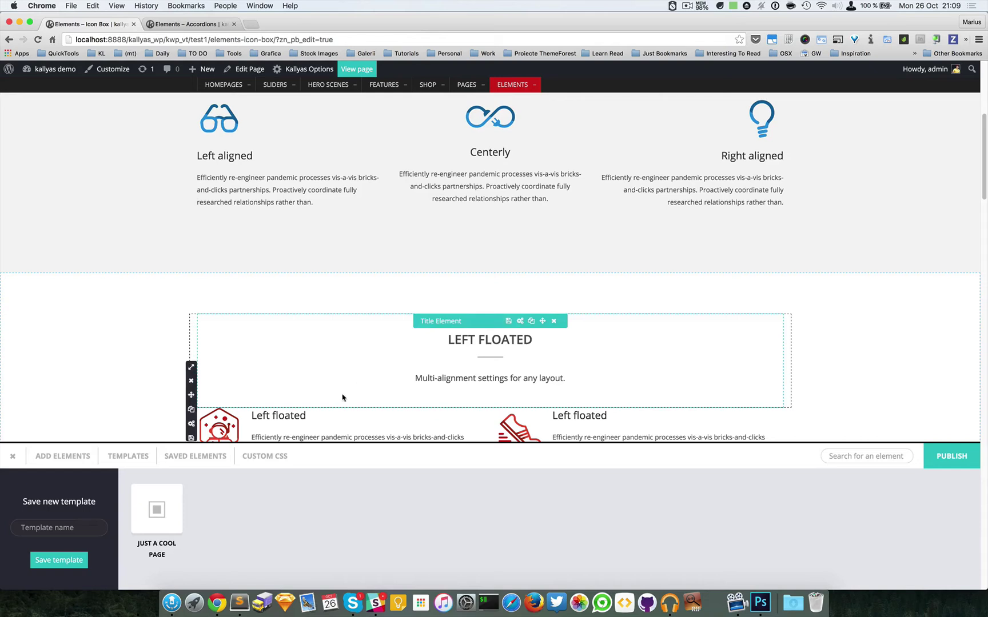
mouse_move(151, 521)
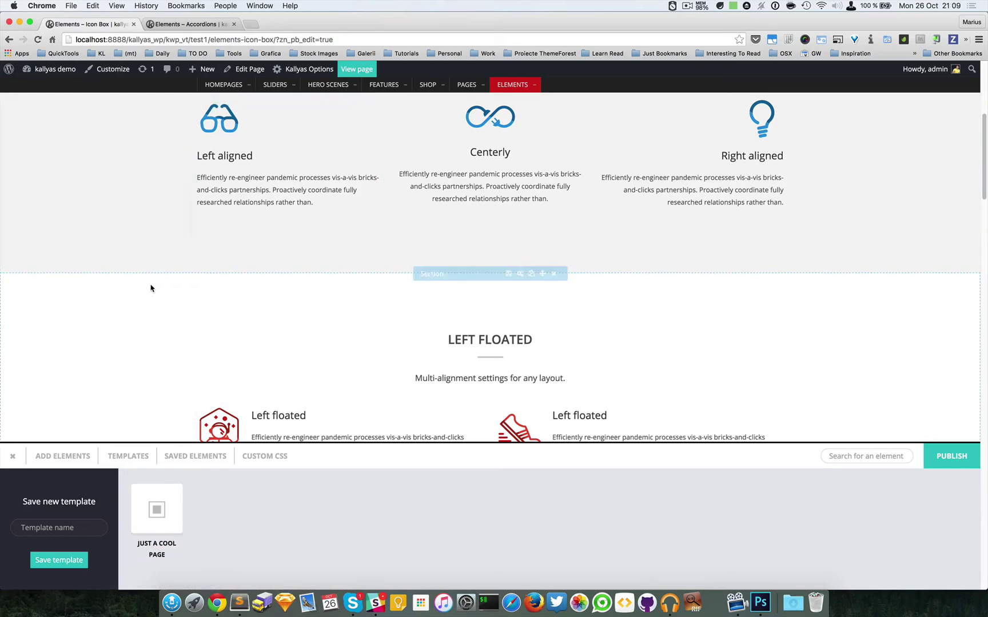
Start a new WordPress page in a background tab and switch to it.
mouse_move(209, 70)
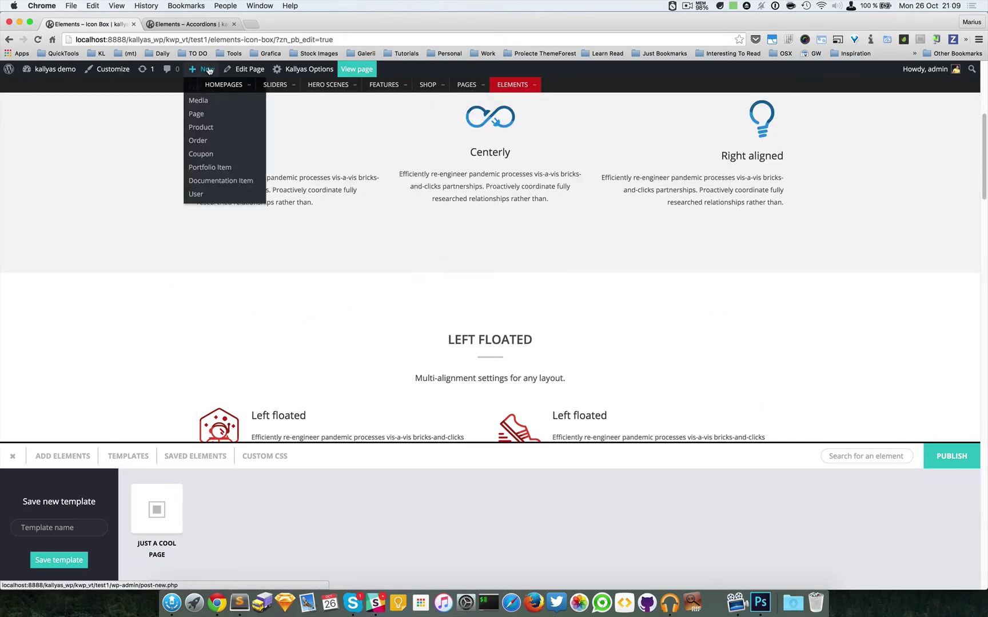
scroll(210, 86, up, 5)
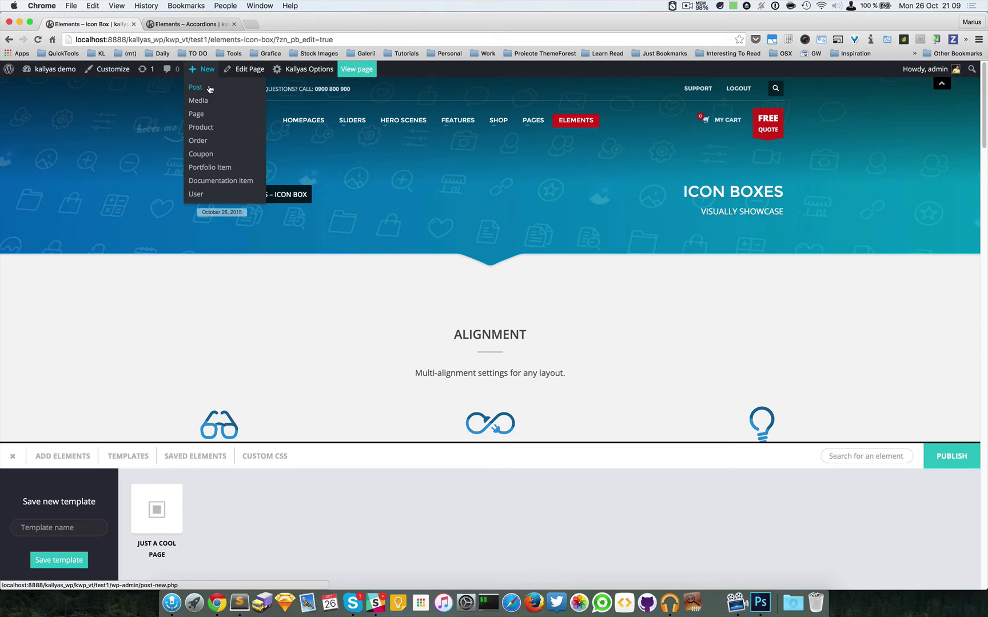
super+click(197, 113)
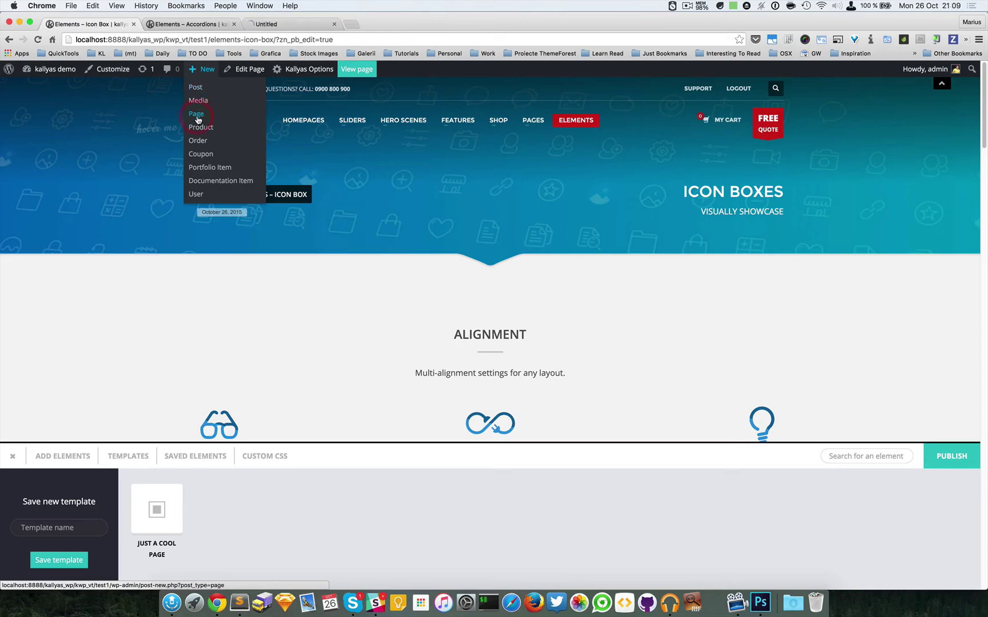
click(286, 23)
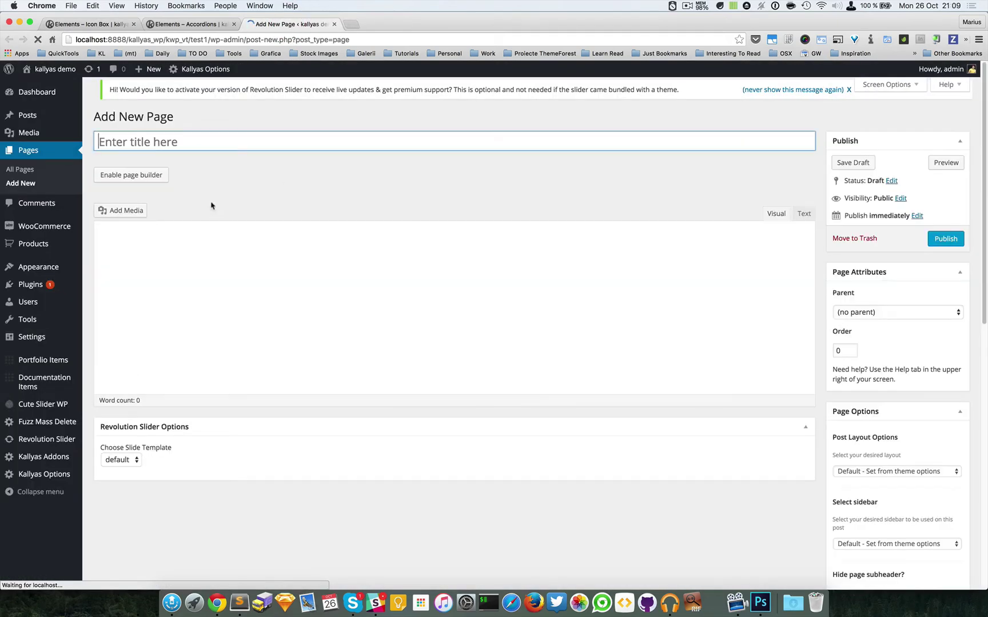
Title the page 'Testing page', enable the page builder and publish it.
text(JUST)
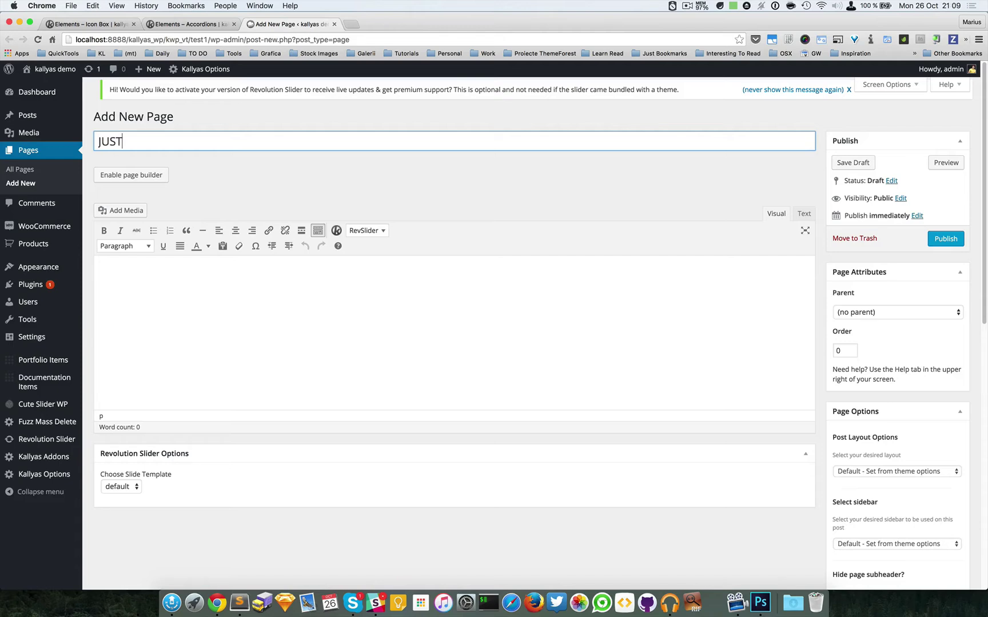
key(super+a)
text(Page)
key(super+a)
text(Testing page)
click(150, 173)
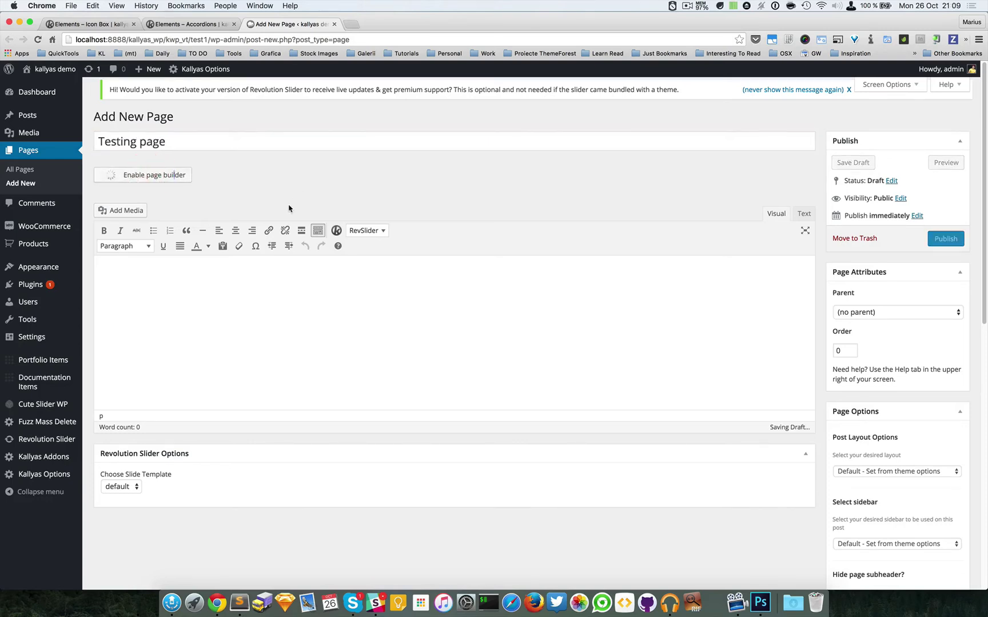
click(944, 240)
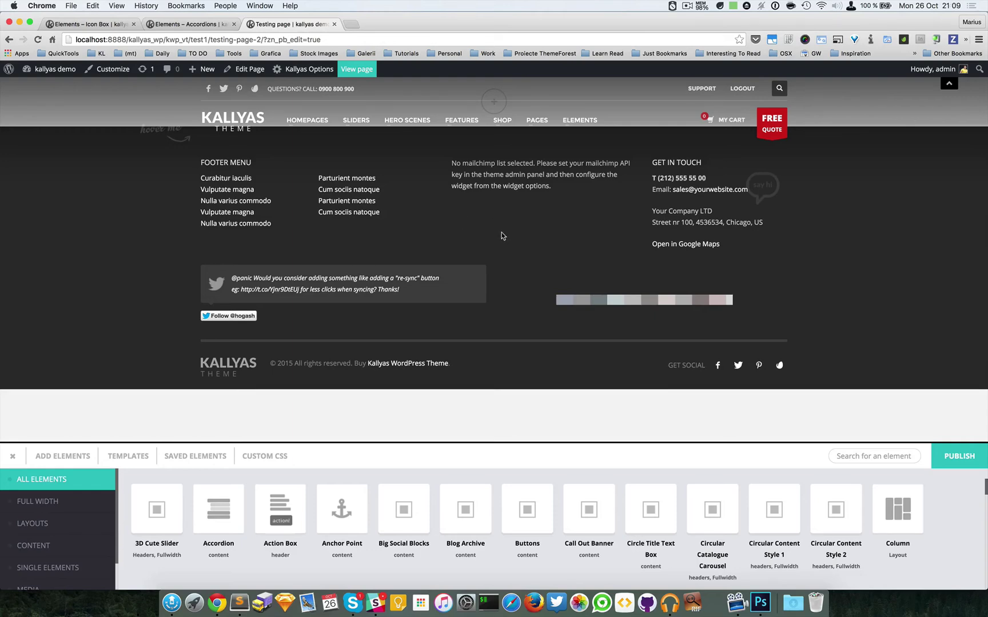
Load the JUST A COOL PAGE template into the Testing page.
click(127, 463)
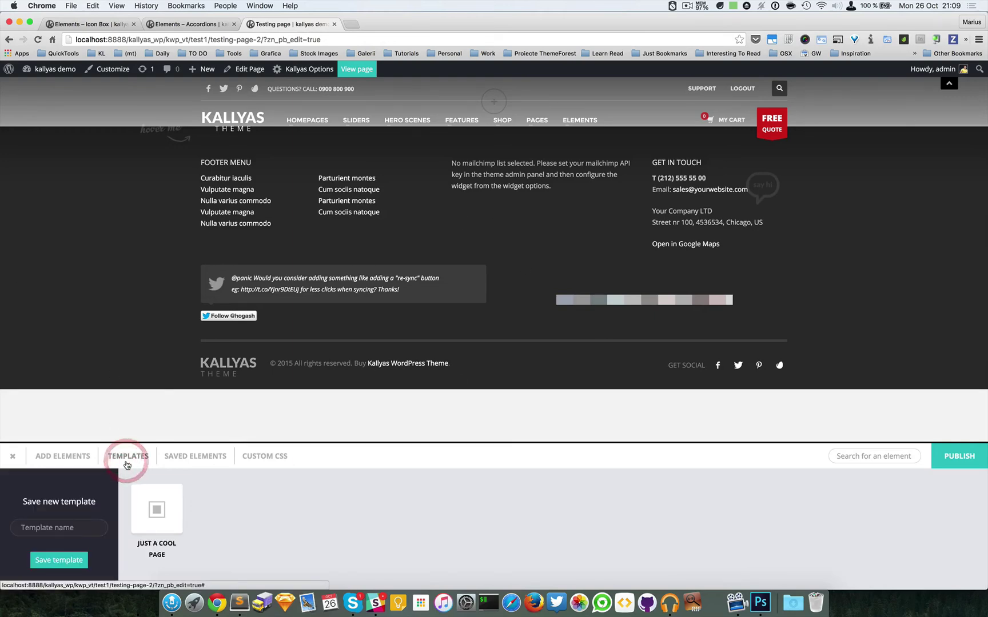
click(159, 516)
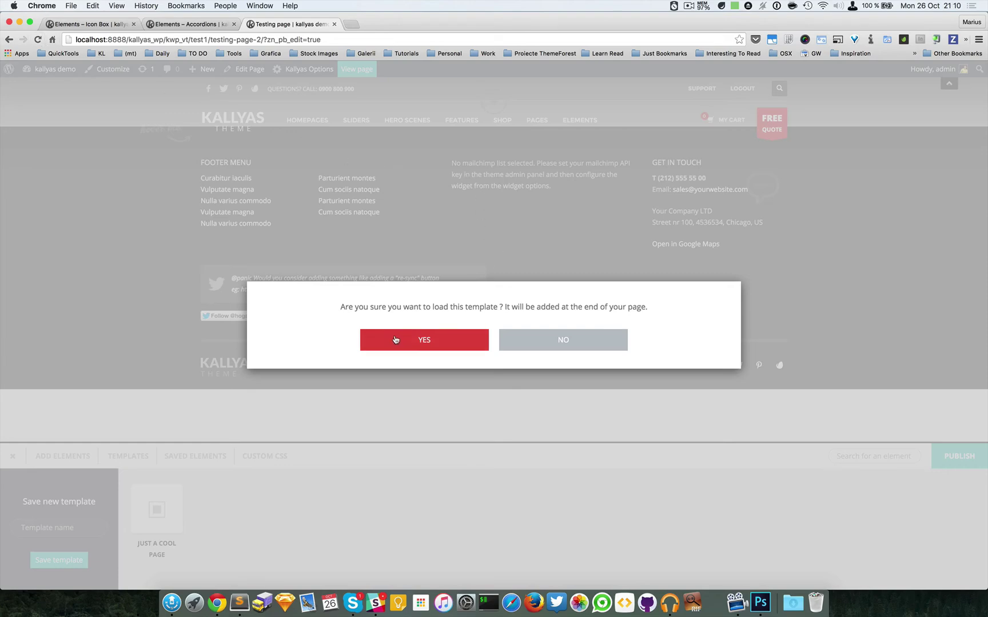
click(417, 341)
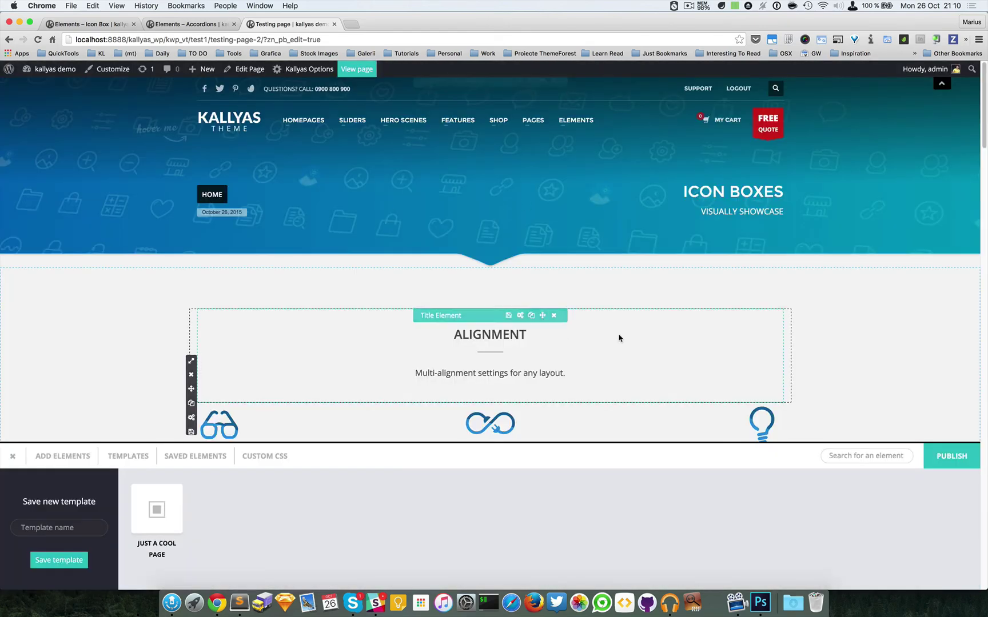
Publish the Testing page and view it live.
scroll(619, 336, down, 15)
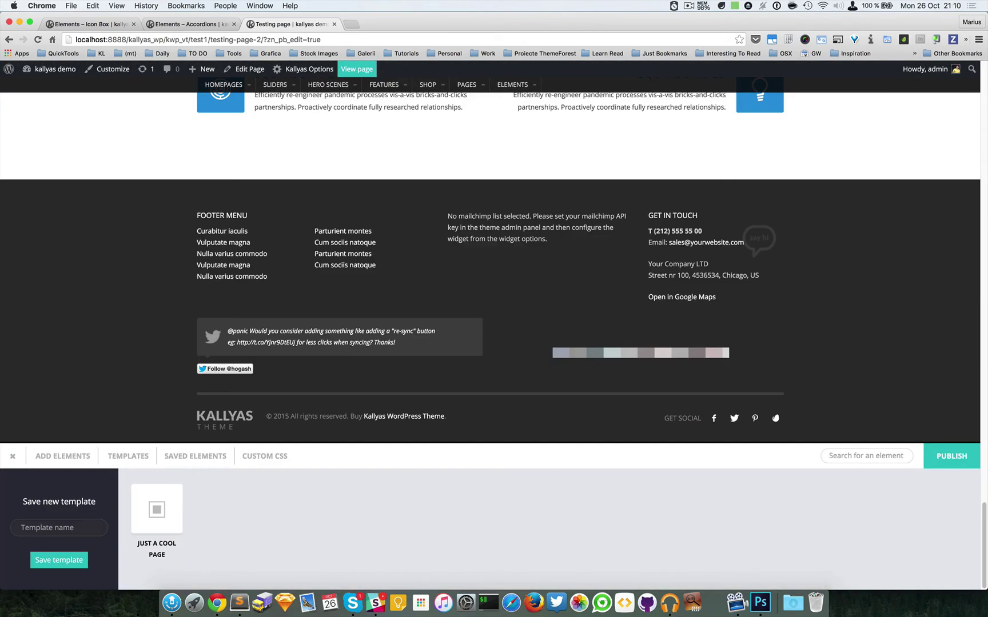
click(942, 464)
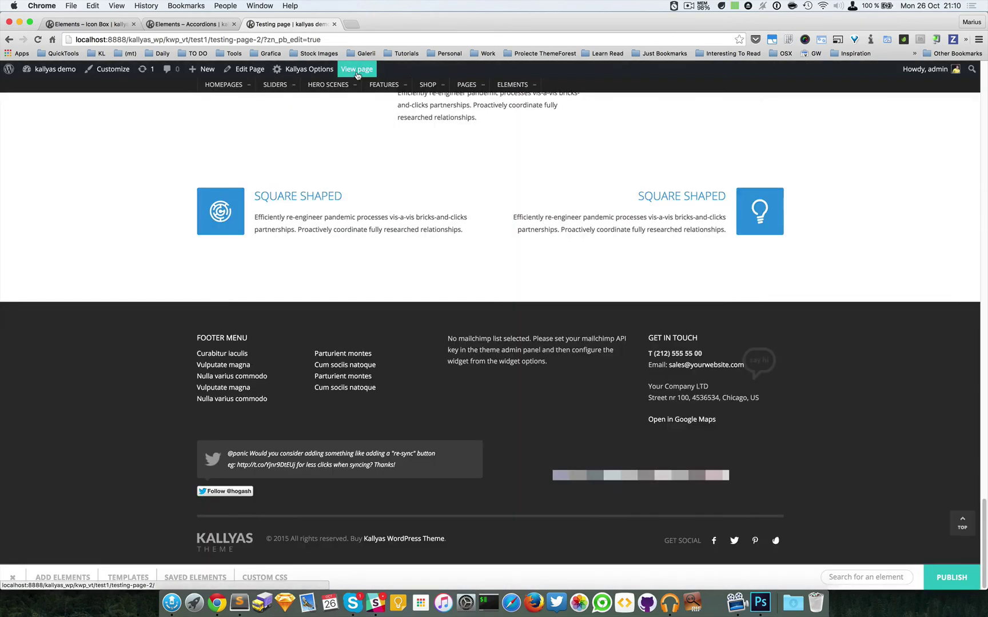
super+click(362, 71)
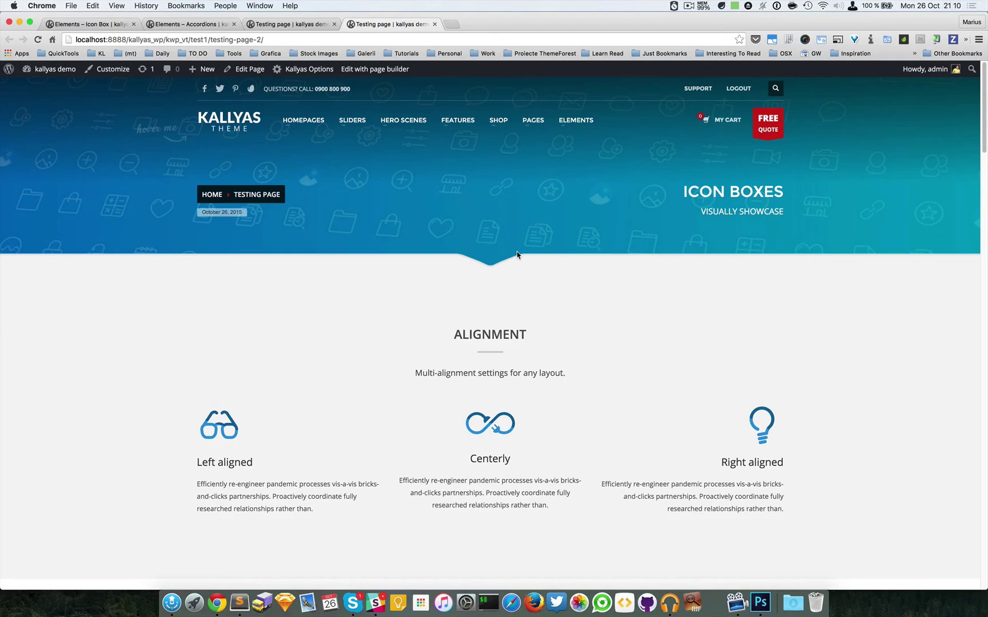
Scroll through the live Testing page's icon box sections, then open a new browser tab.
scroll(516, 255, down, 15)
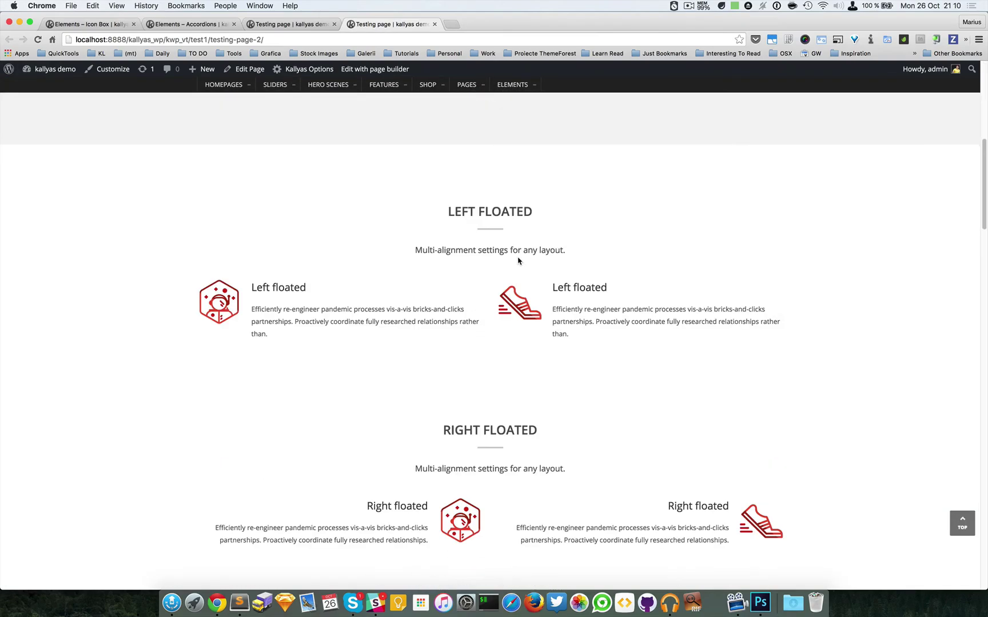
scroll(520, 264, down, 8)
scroll(520, 264, down, 20)
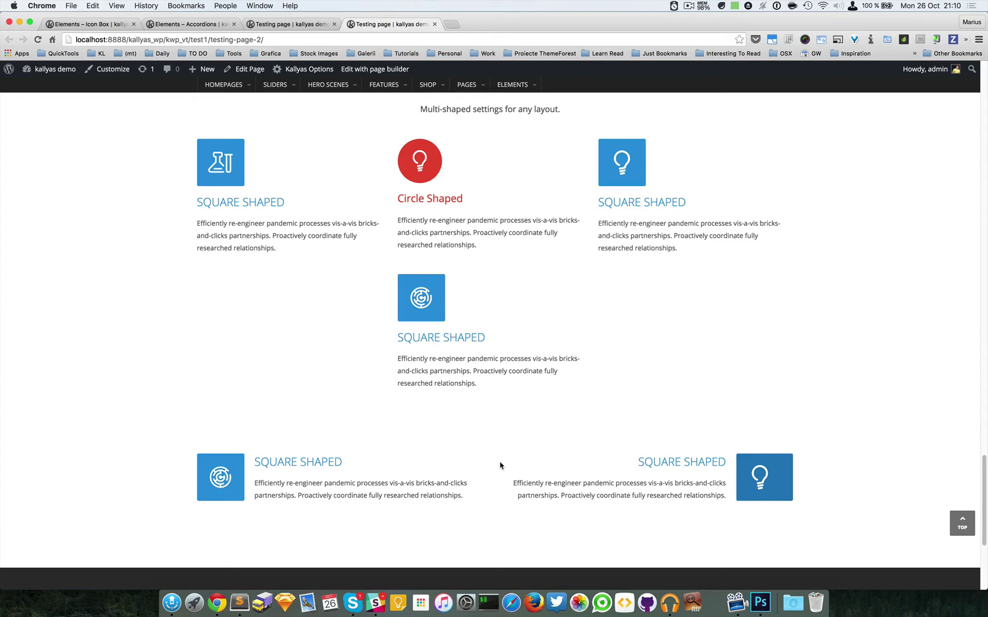
click(452, 25)
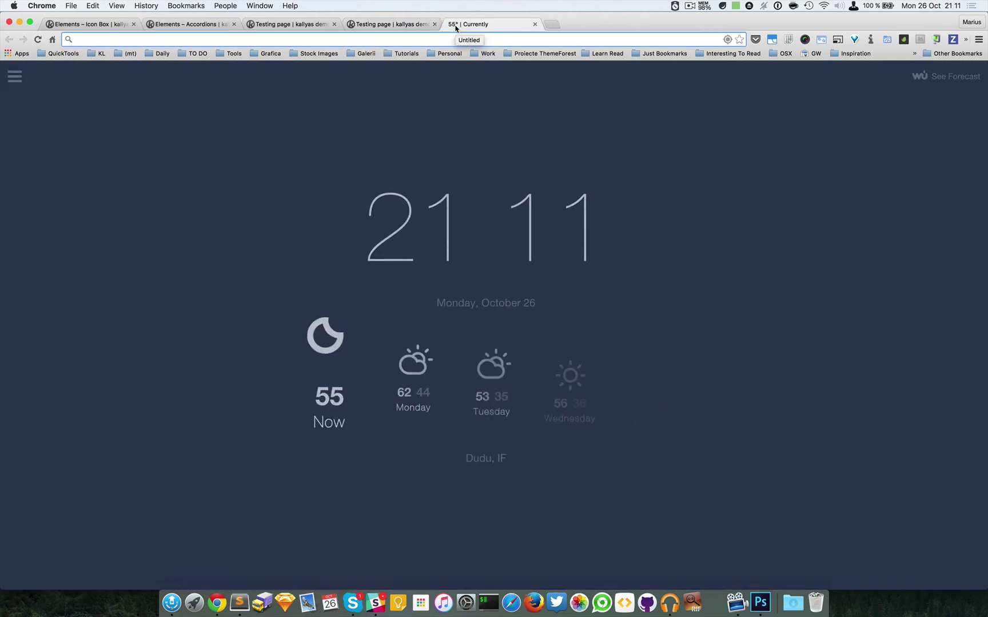
Go to kallyas.net/demo and open Grid Icon Boxes from the Elements menu.
text(kally)
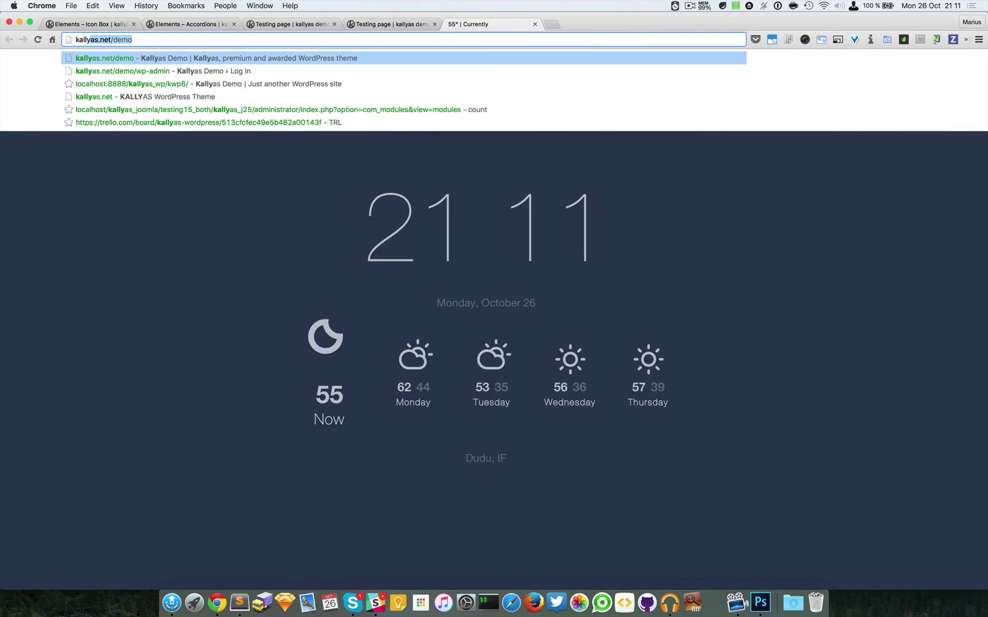
key(Return)
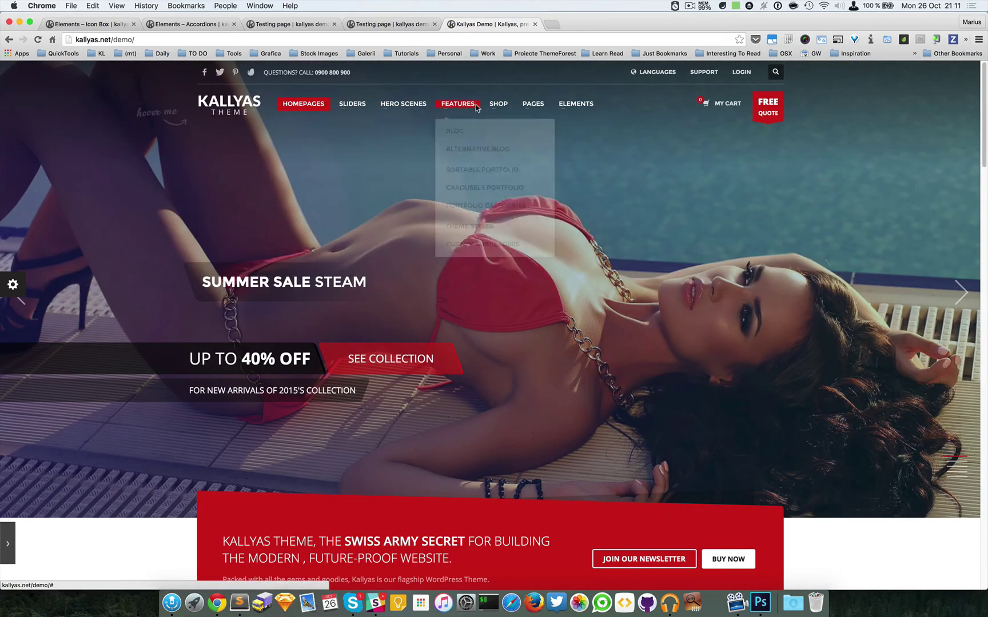
click(581, 105)
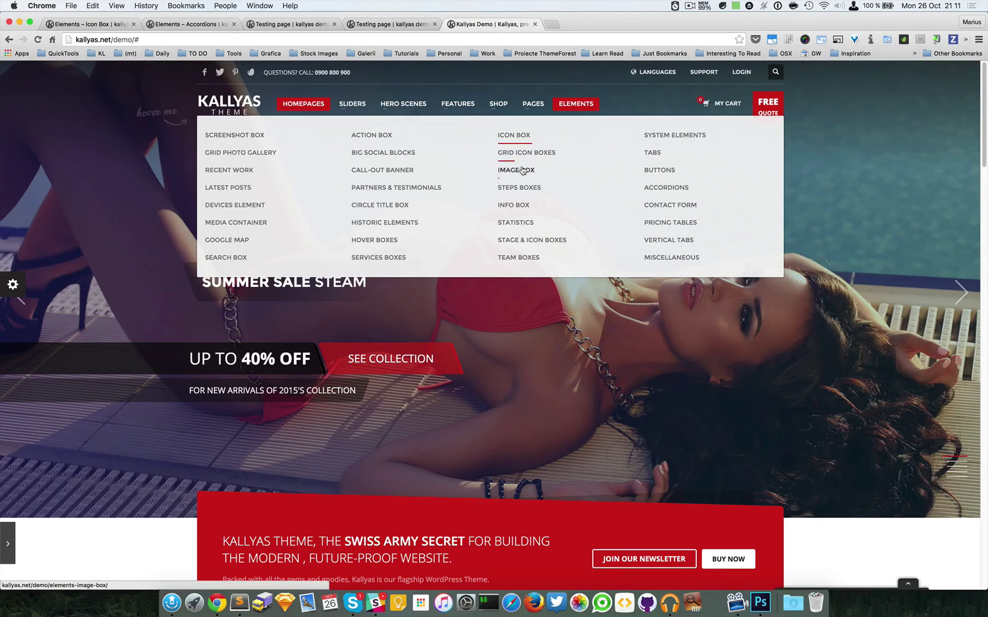
click(523, 159)
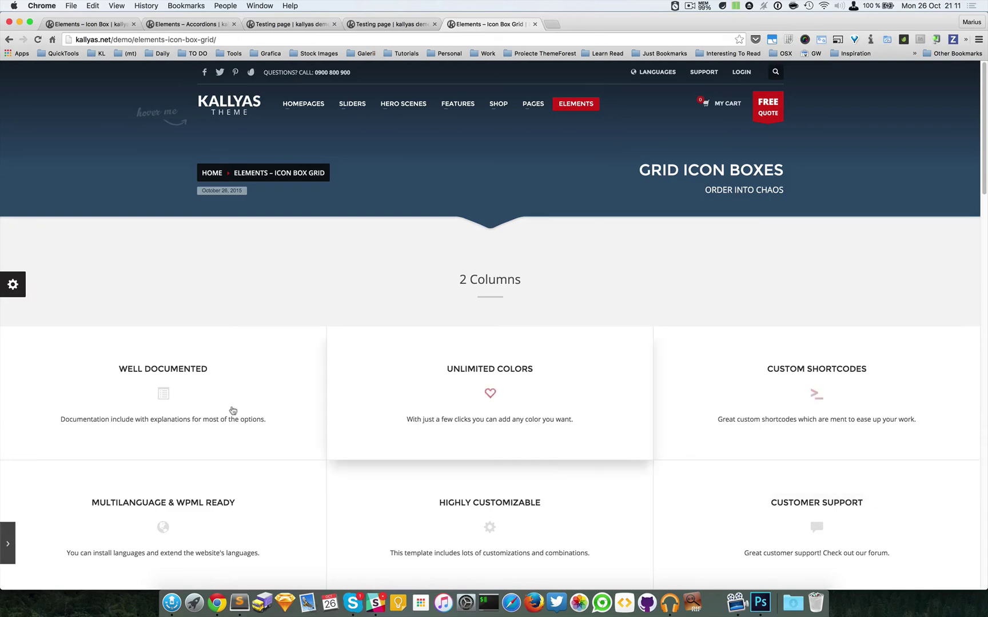
scroll(597, 373, down, 6)
scroll(606, 365, up, 8)
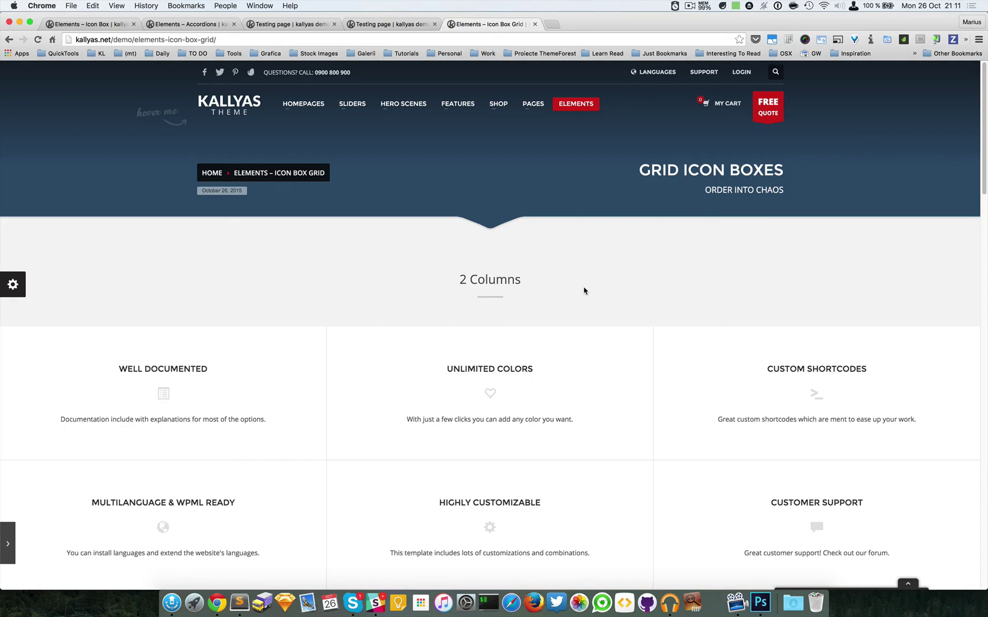
Open the Accordions page's title element settings and reposition the options dialog.
click(169, 24)
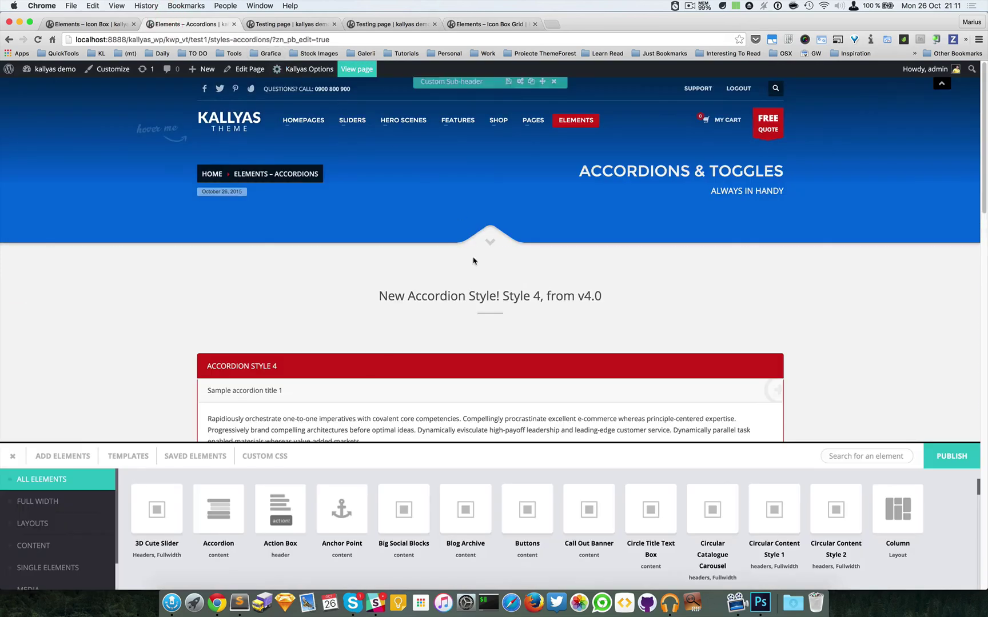
scroll(512, 307, down, 1)
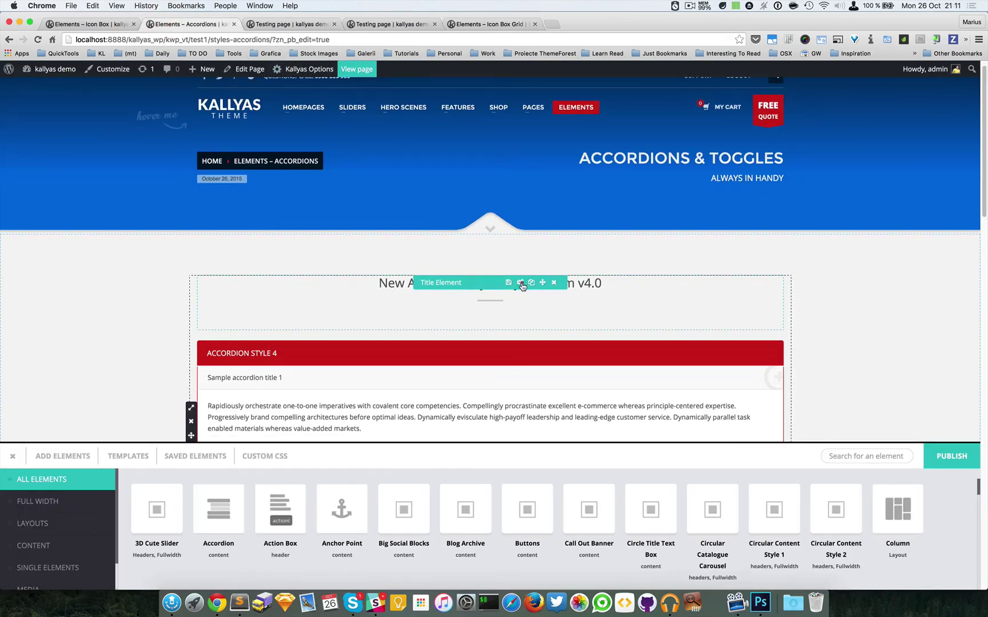
click(521, 283)
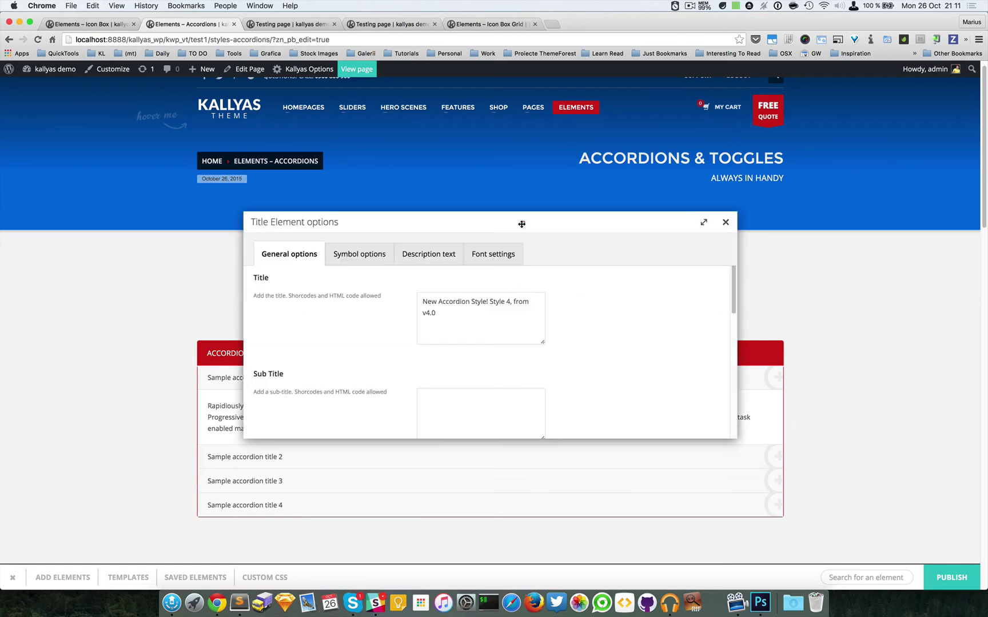
drag(521, 224, 665, 287)
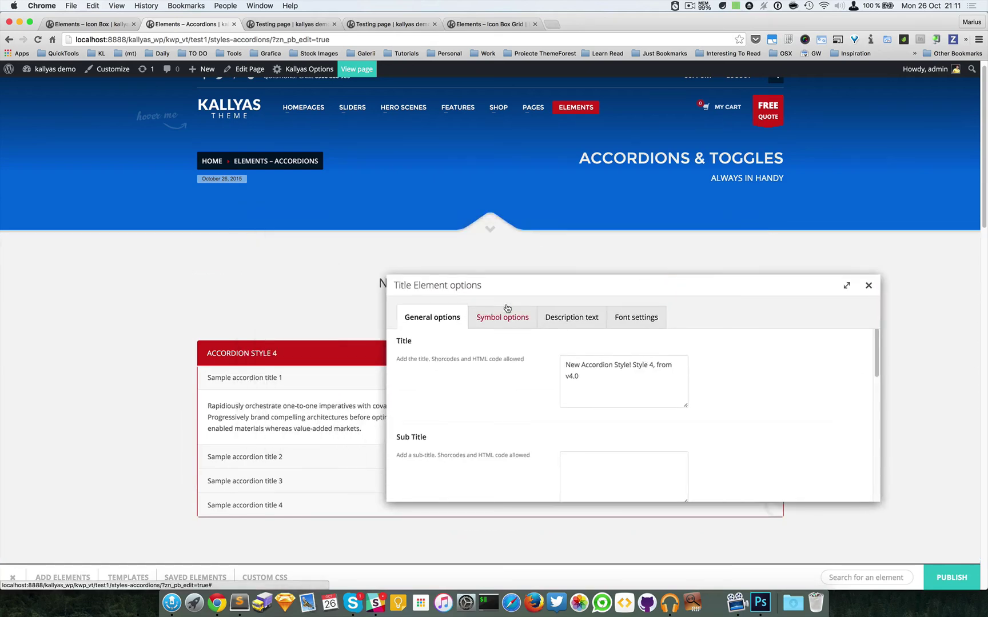
drag(526, 282, 528, 248)
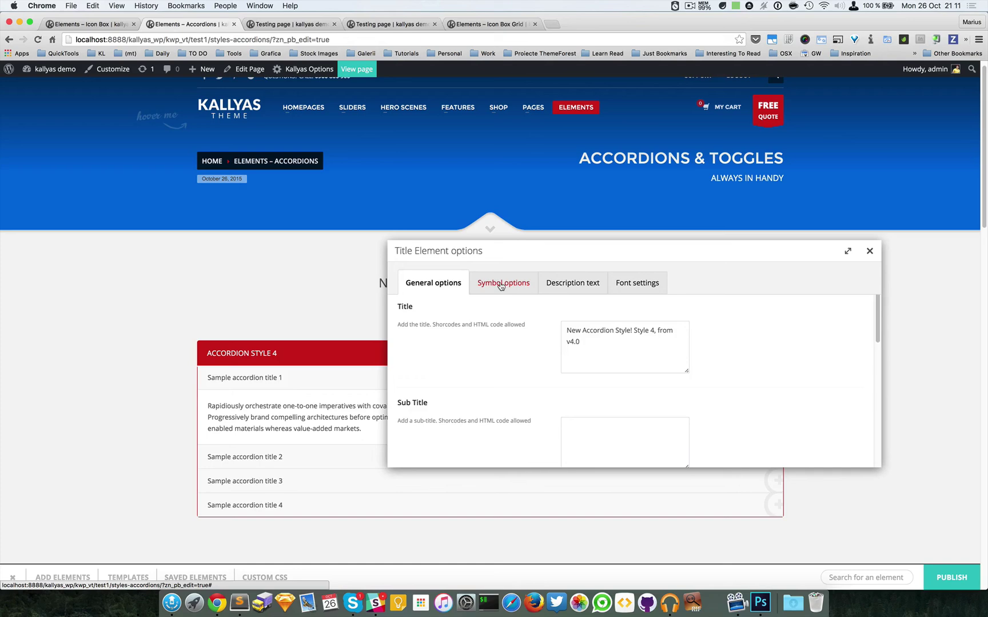
Browse the title's symbol, description, font and general settings tabs.
click(501, 285)
click(566, 284)
click(615, 287)
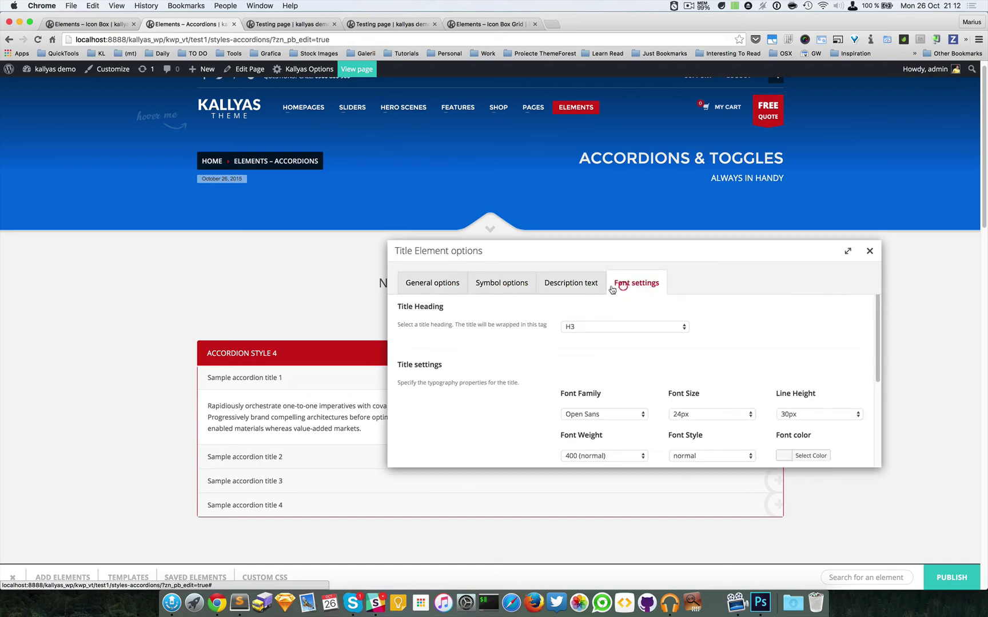
click(447, 284)
click(517, 284)
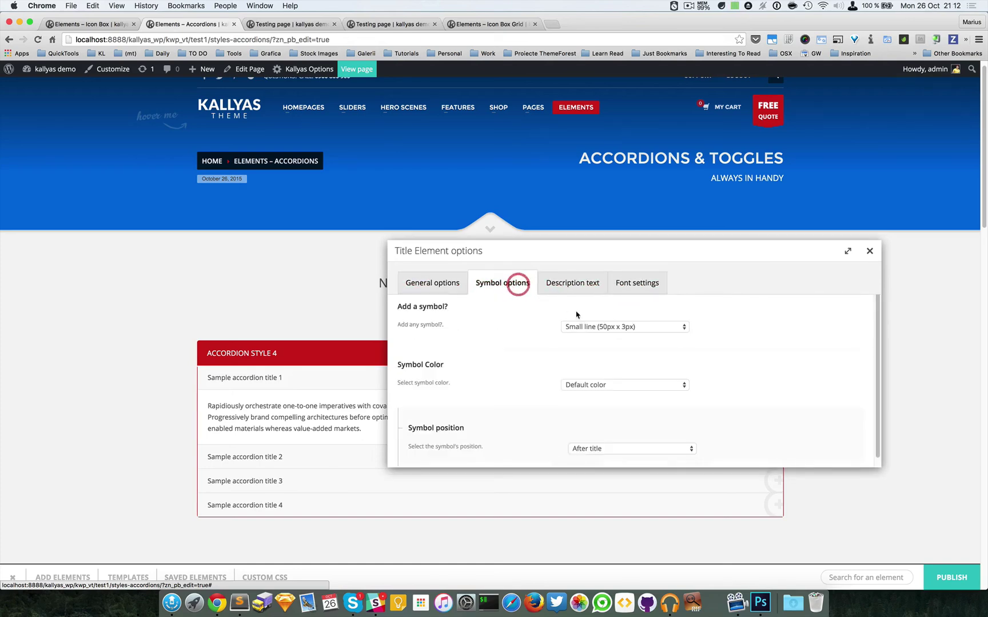
click(429, 282)
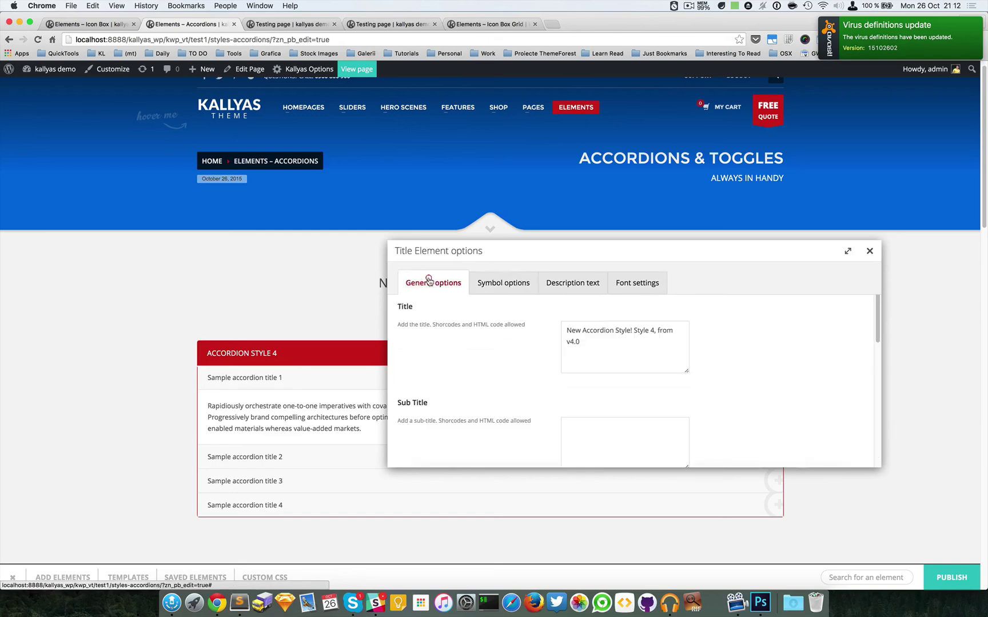
scroll(633, 381, down, 10)
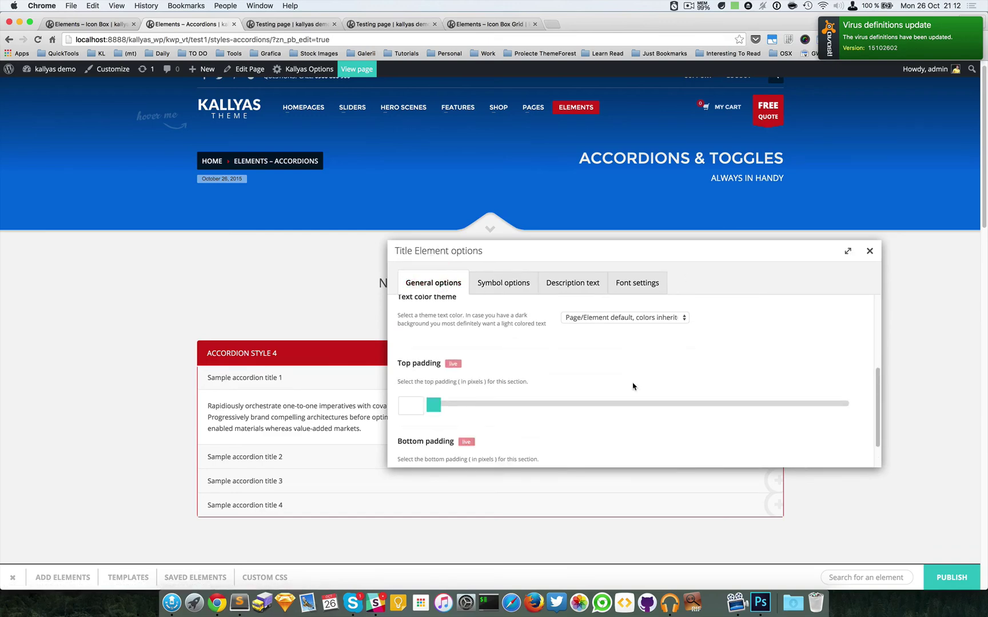
scroll(584, 355, down, 3)
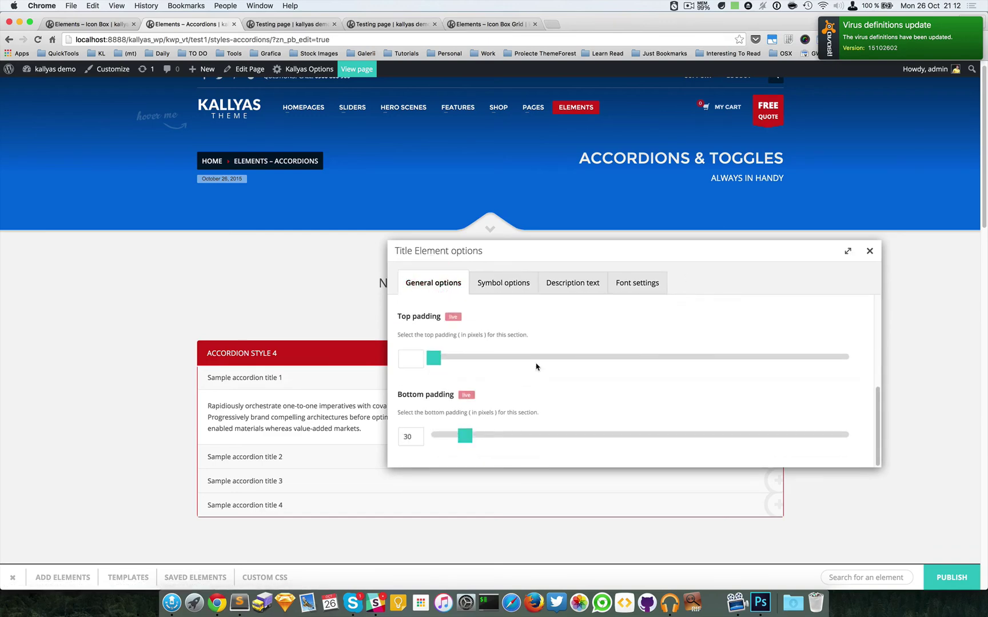
scroll(501, 368, up, 1)
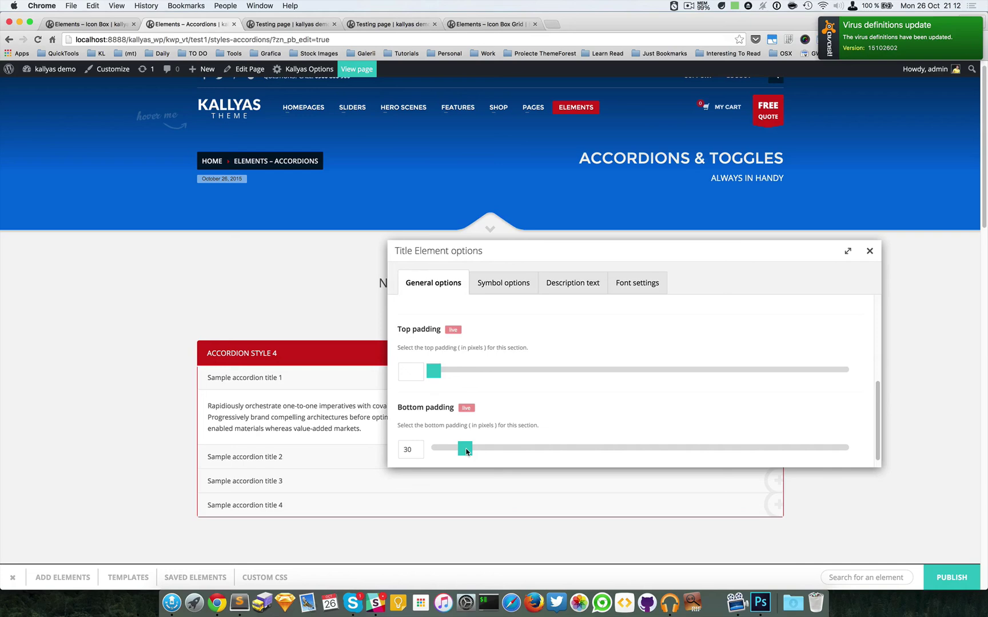
Open the title's Symbol options and keep the symbol colour at Default color.
click(519, 286)
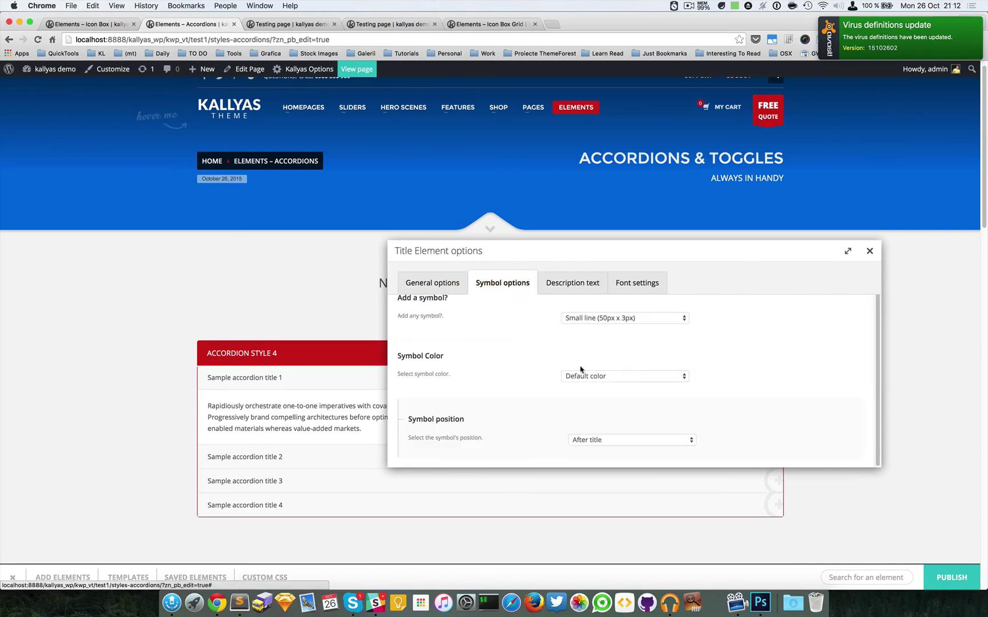
click(591, 377)
click(690, 329)
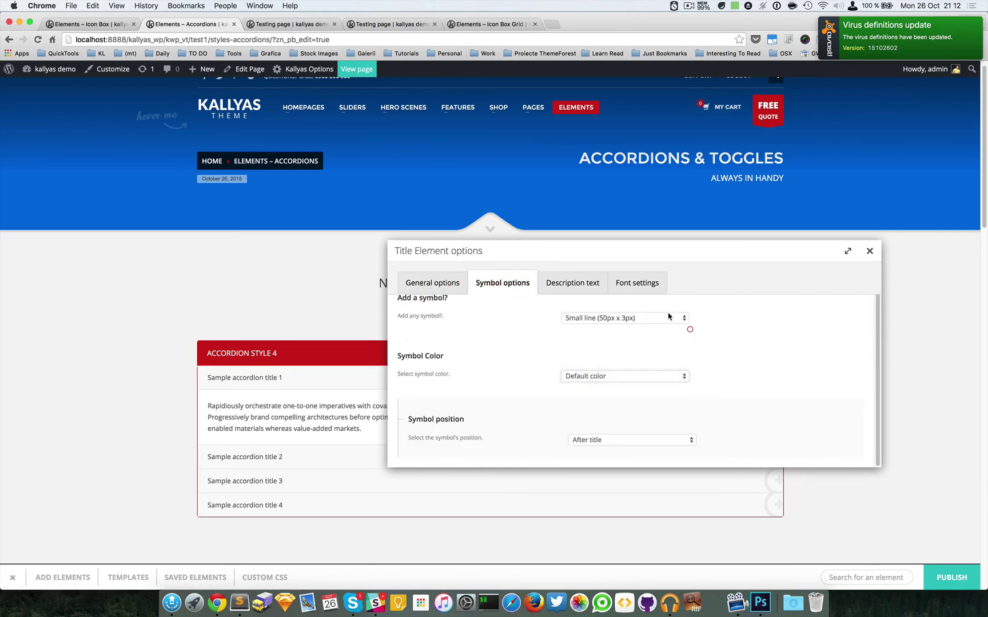
click(719, 281)
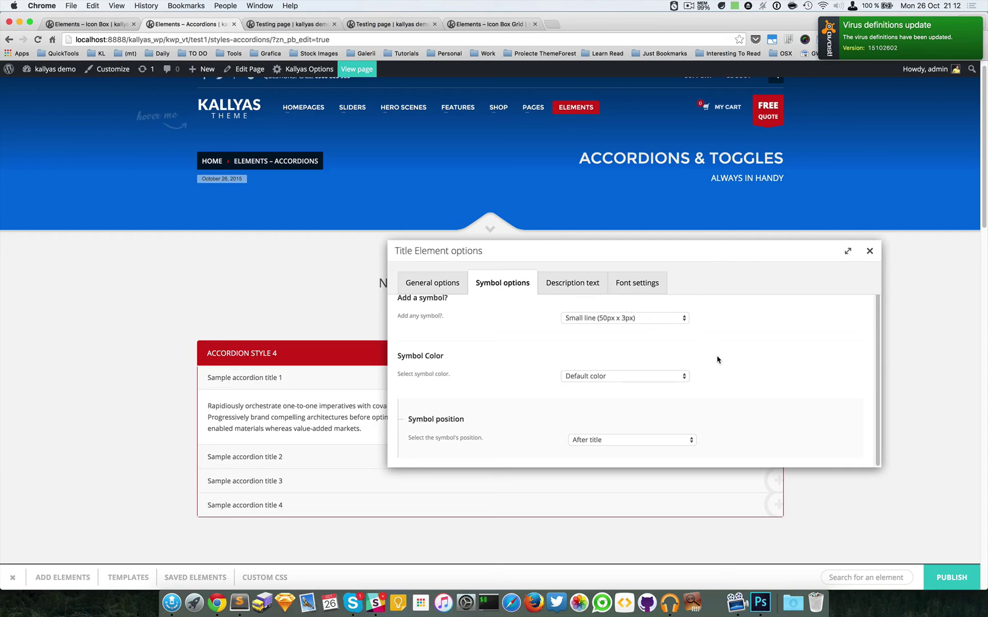